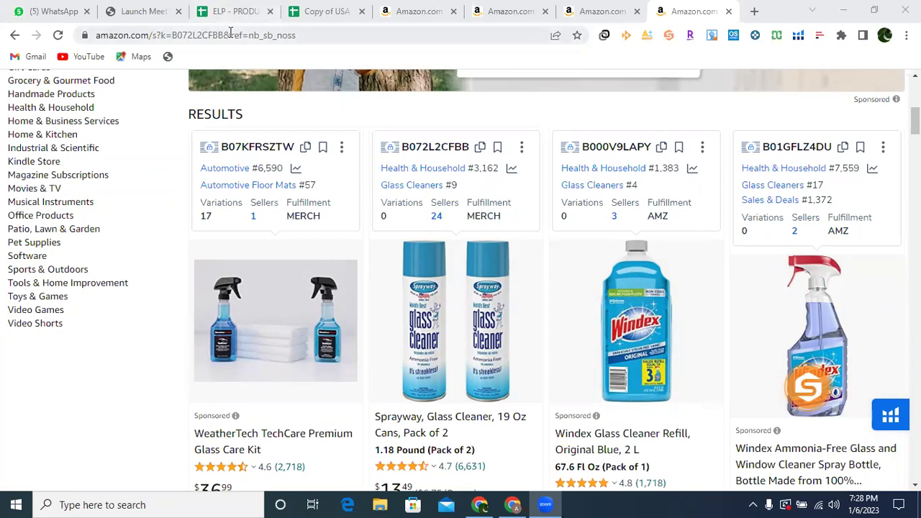
# Step: Open the Dr. Whitaker Ocular Pressure & Retina Defense product page on Amazon and select its full title
pyautogui.click(597, 13)
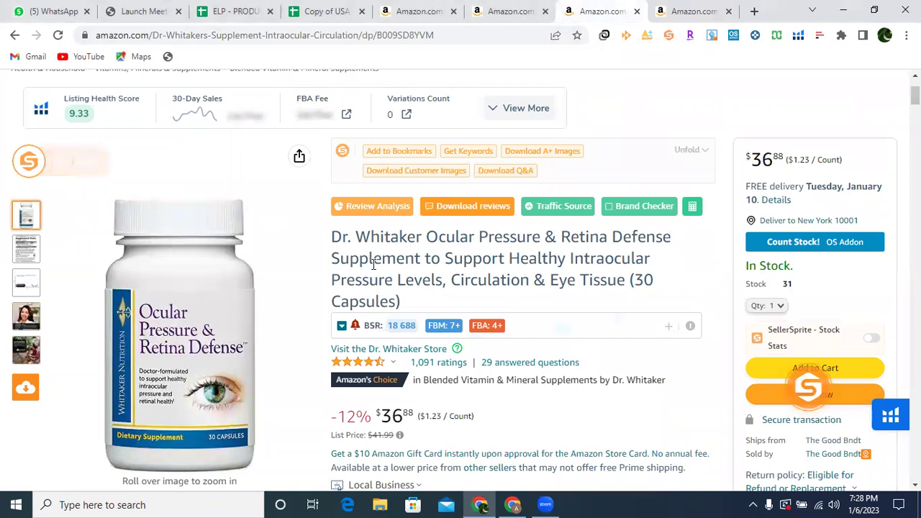
pyautogui.moveTo(332, 245); pyautogui.dragTo(412, 304)
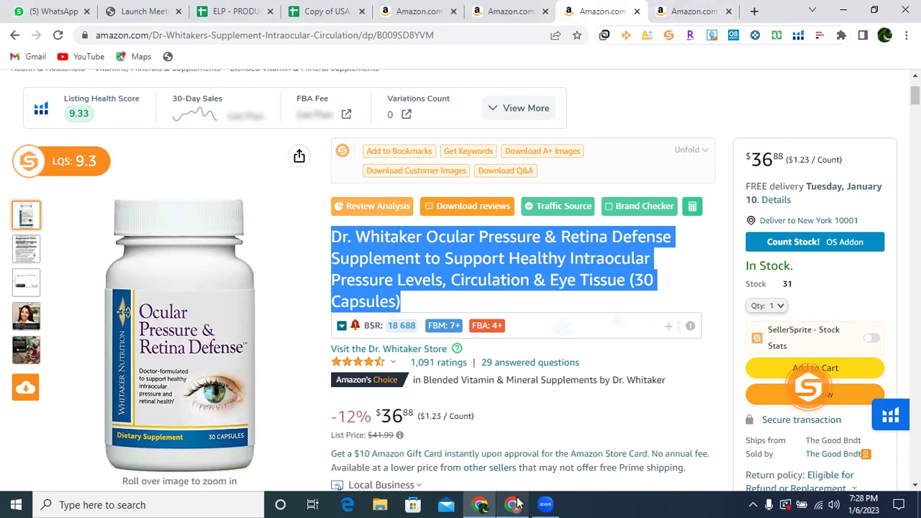
pyautogui.moveTo(516, 503)
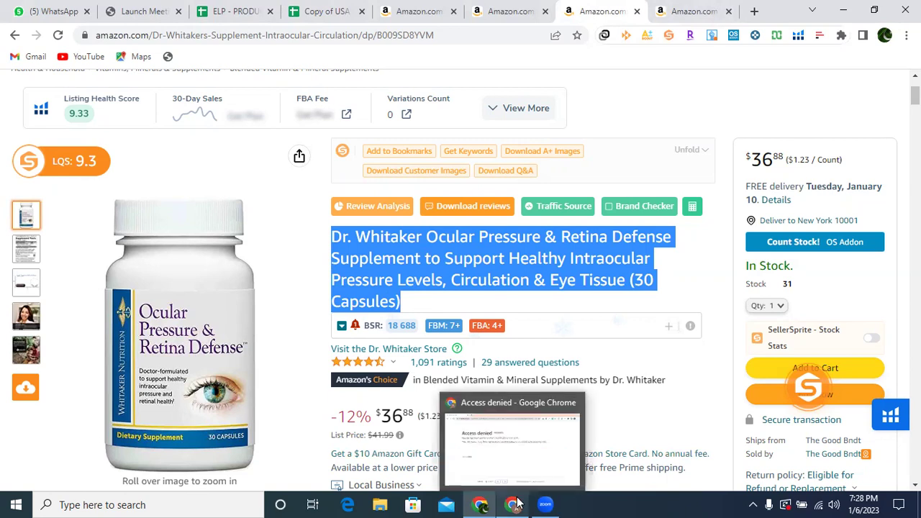
# Step: Go to google.com in a new tab and open Google's Search settings
pyautogui.click(754, 11)
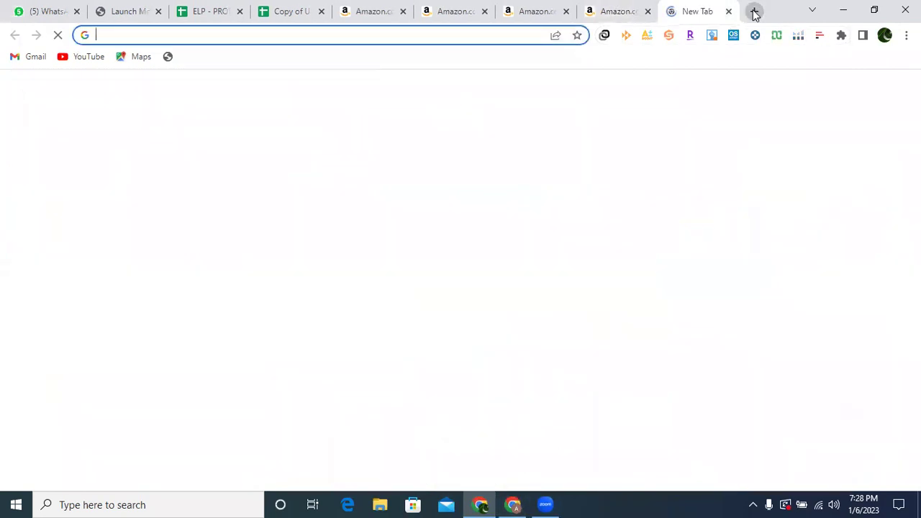
pyautogui.write('googl')
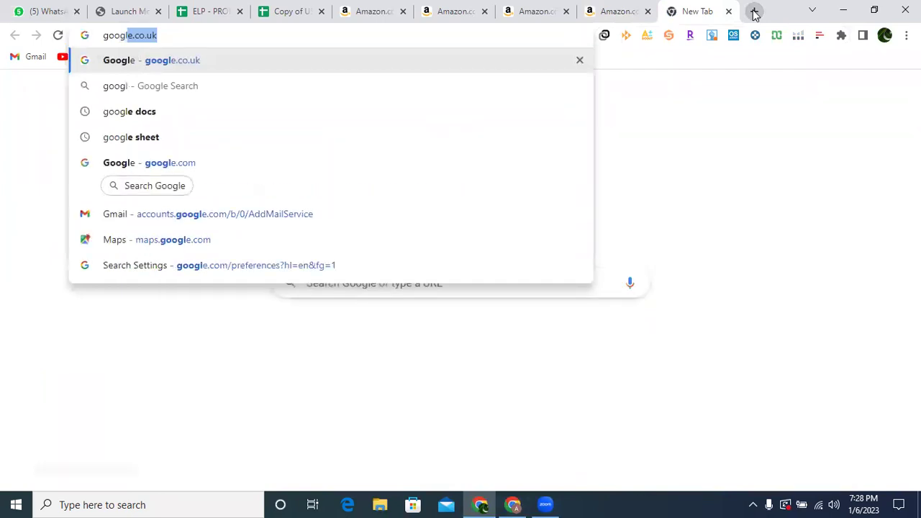
pyautogui.write('e.co')
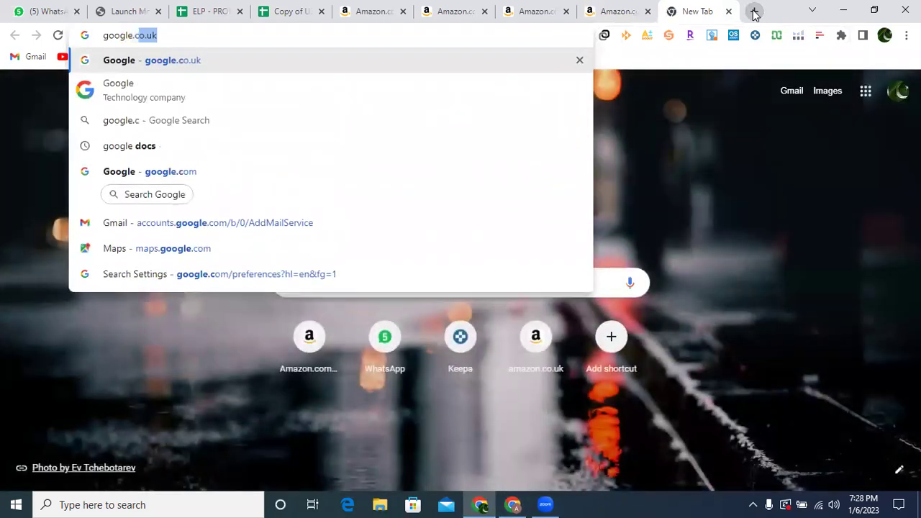
pyautogui.write('m')
pyautogui.press('Return')
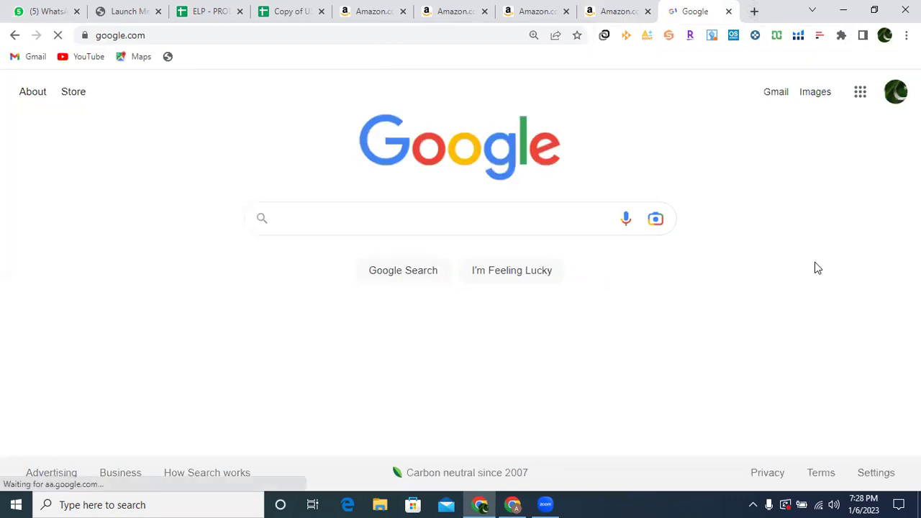
pyautogui.click(876, 478)
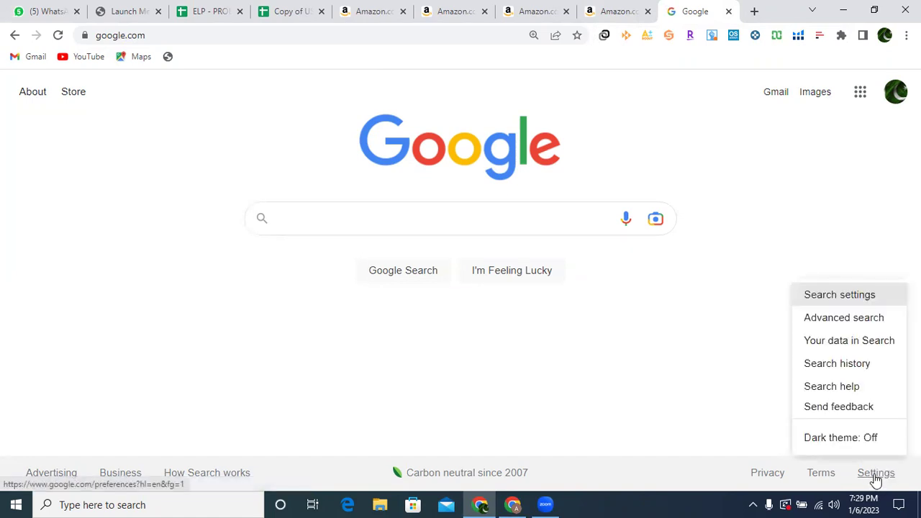
pyautogui.click(824, 297)
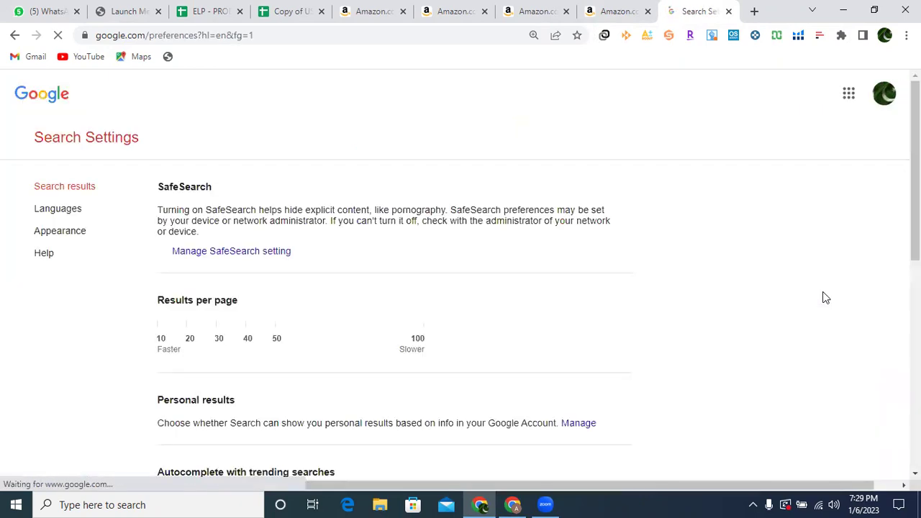
# Step: Set the Google search region to United States and save the preferences
pyautogui.scroll(-5, 460, 274)
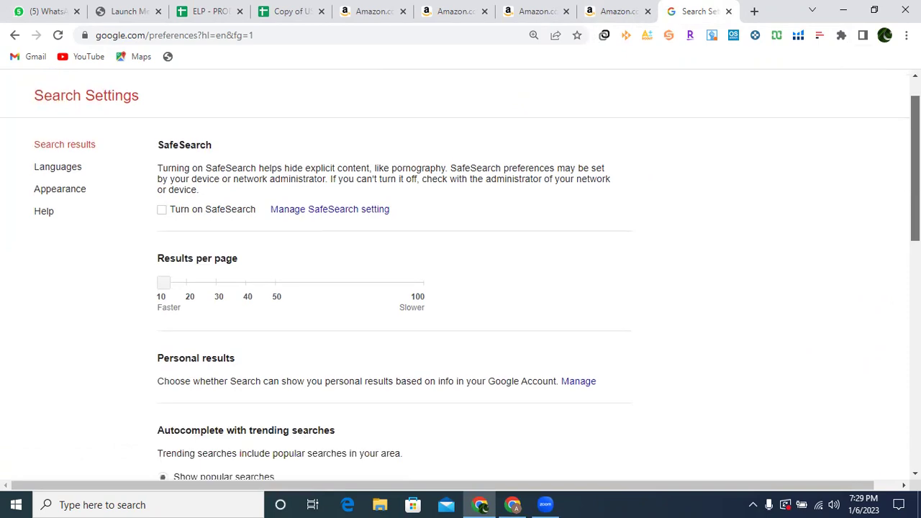
pyautogui.scroll(-3, 460, 274)
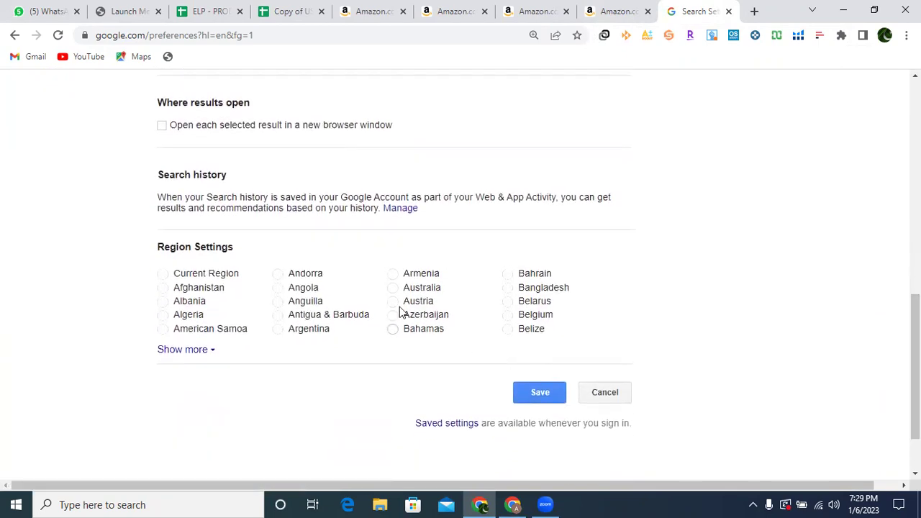
pyautogui.click(190, 352)
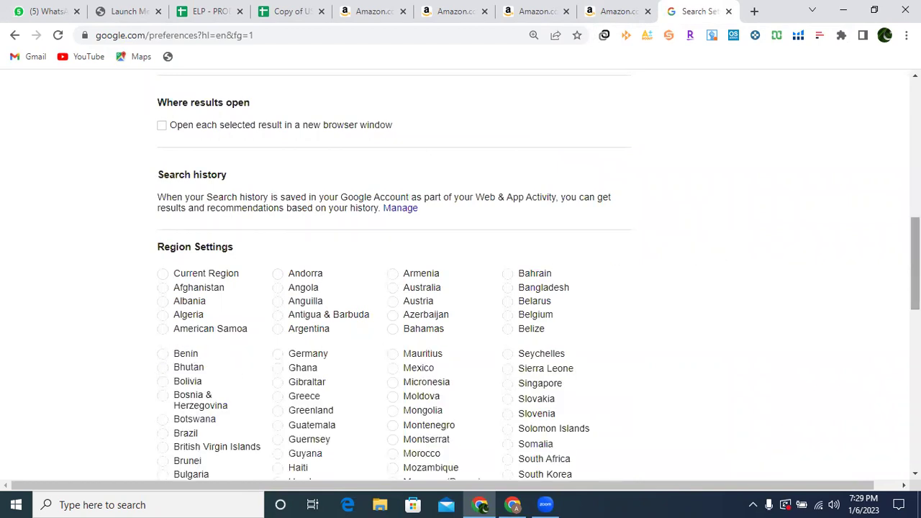
pyautogui.scroll(-4, 461, 273)
pyautogui.scroll(-2, 461, 273)
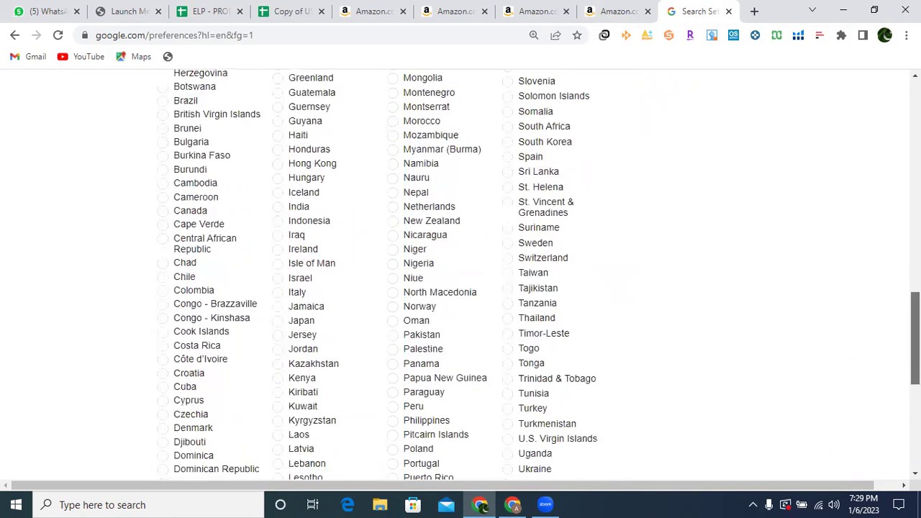
pyautogui.scroll(-3, 695, 299)
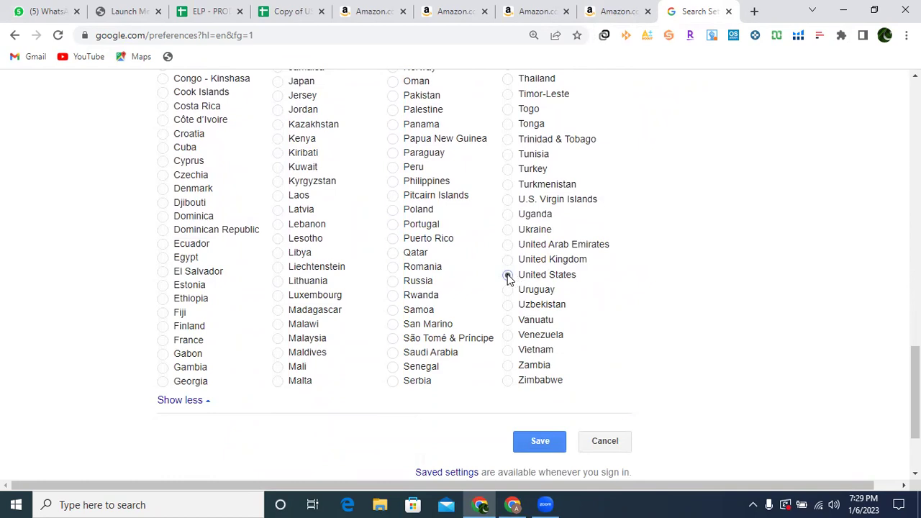
pyautogui.click(547, 441)
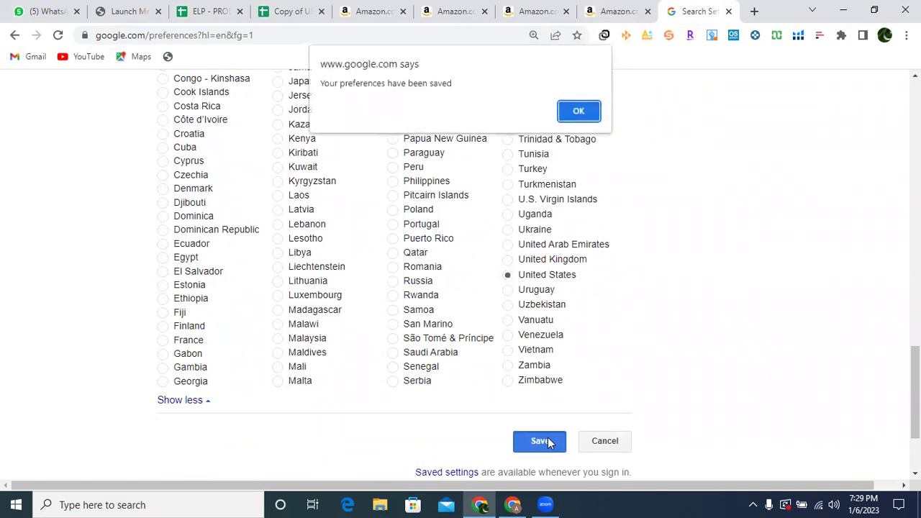
pyautogui.click(581, 116)
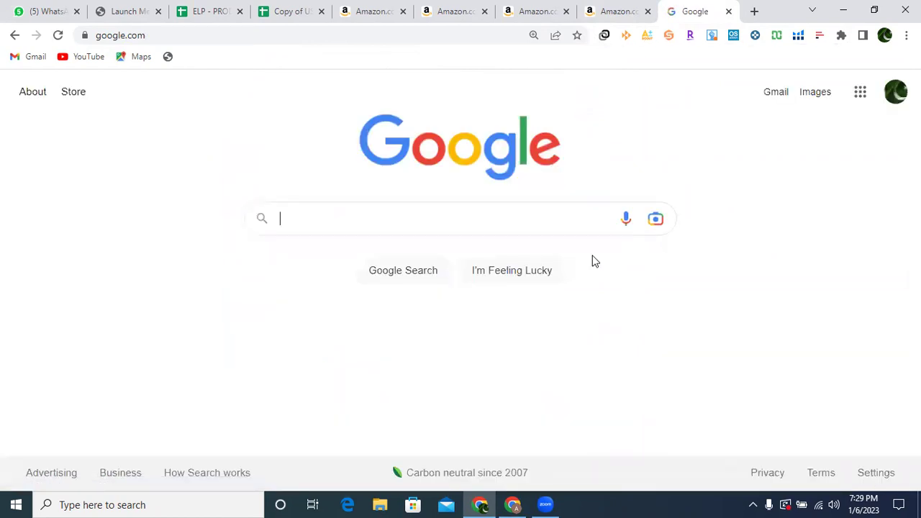
# Step: In the other Chrome window, disconnect the VPN extension, reconnect it to the free United States server, and reload the healthydirections.com page
pyautogui.click(512, 504)
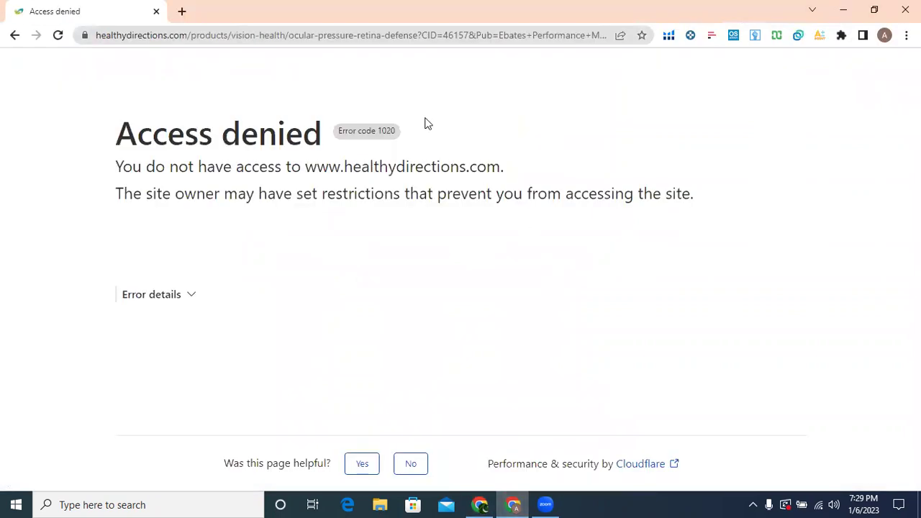
pyautogui.click(797, 37)
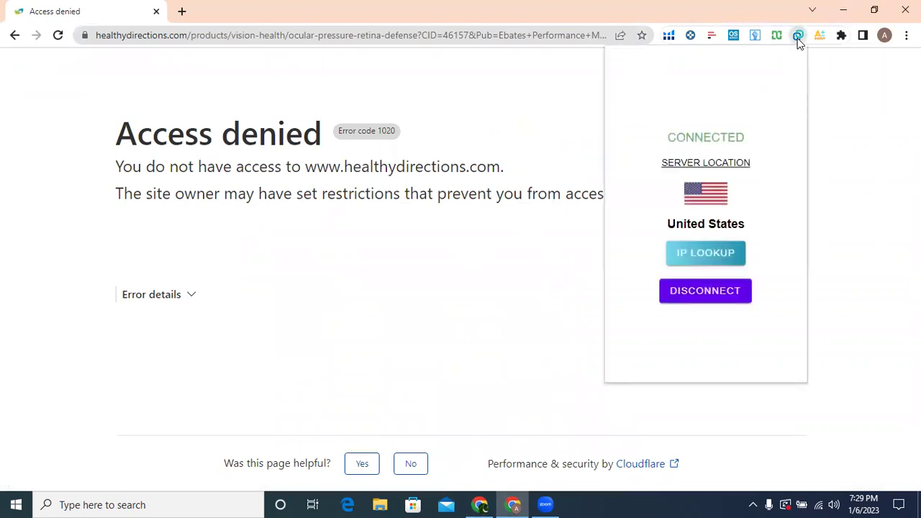
pyautogui.click(704, 290)
pyautogui.click(863, 164)
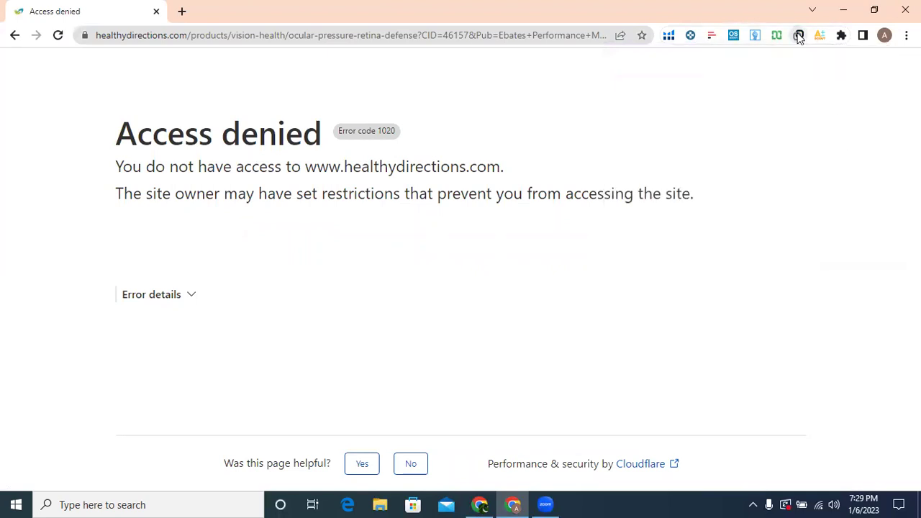
pyautogui.click(799, 36)
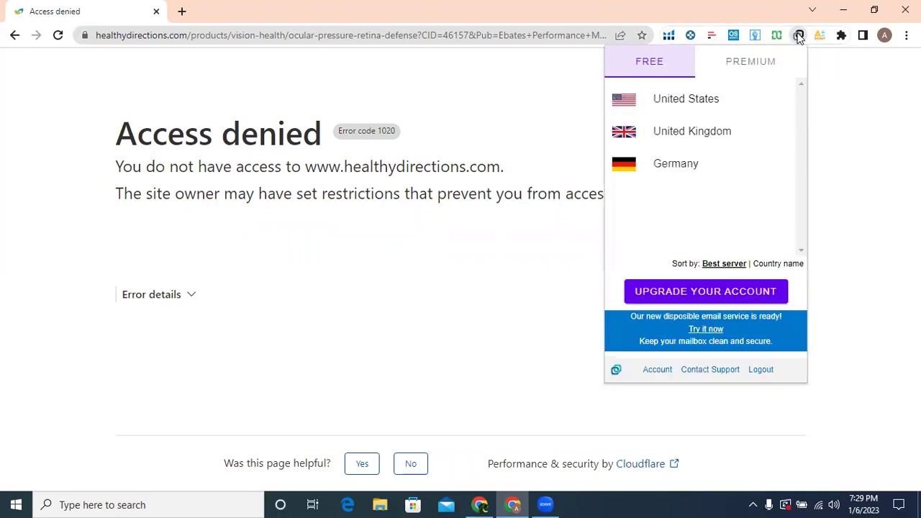
pyautogui.click(661, 105)
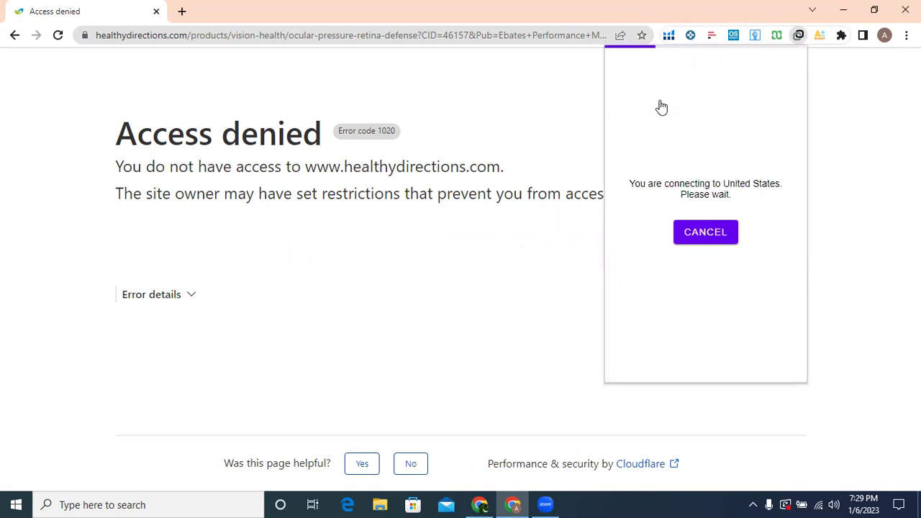
pyautogui.click(60, 40)
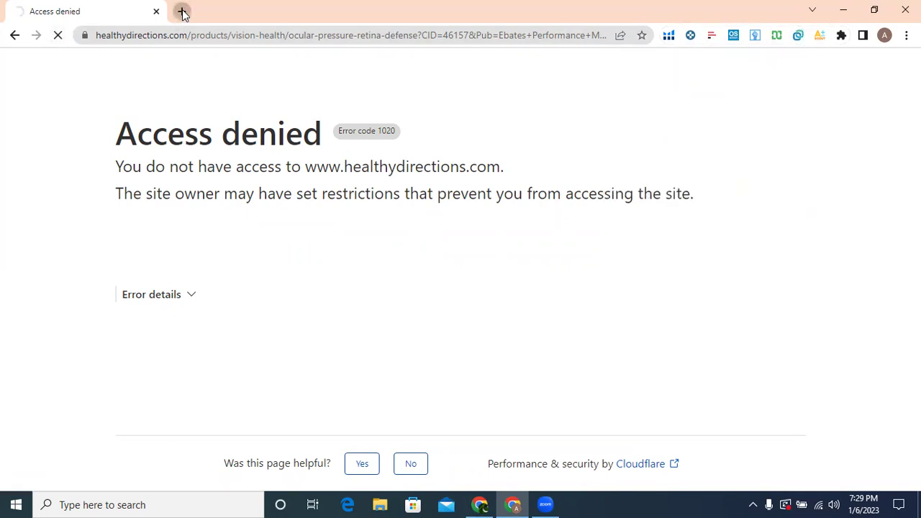
# Step: In a new tab of this second Chrome window, go to google.com and open its Search settings
pyautogui.click(182, 11)
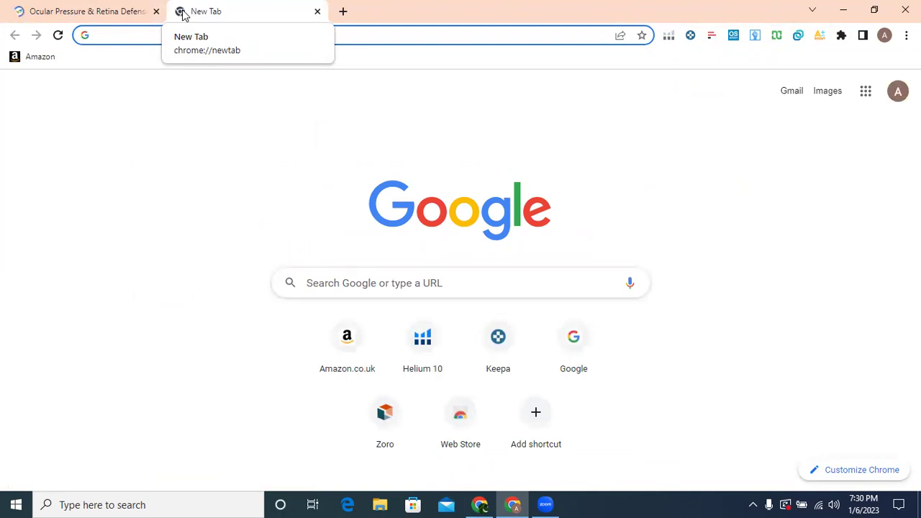
pyautogui.write('g')
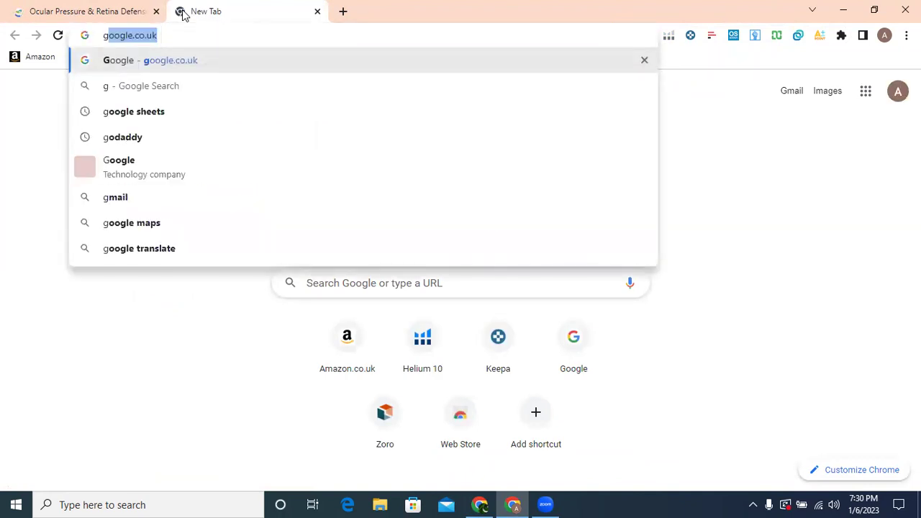
pyautogui.write('oogle.')
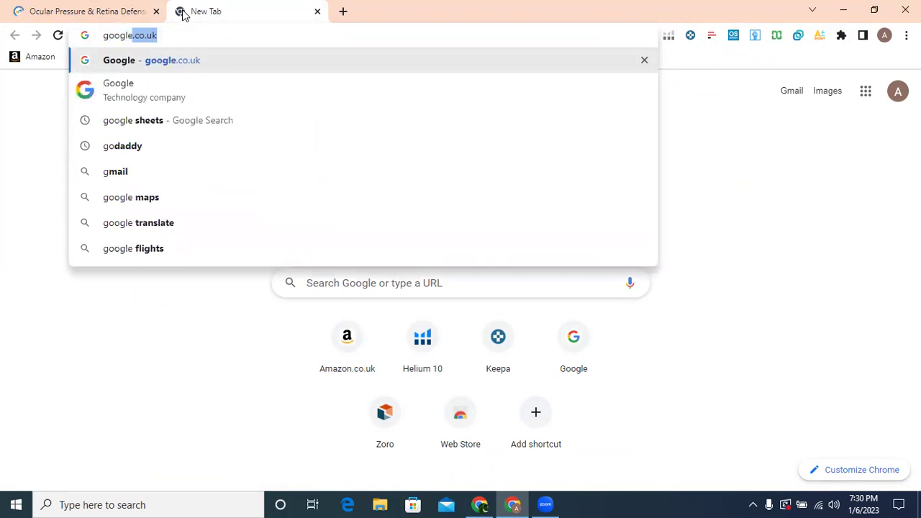
pyautogui.write('cpm')
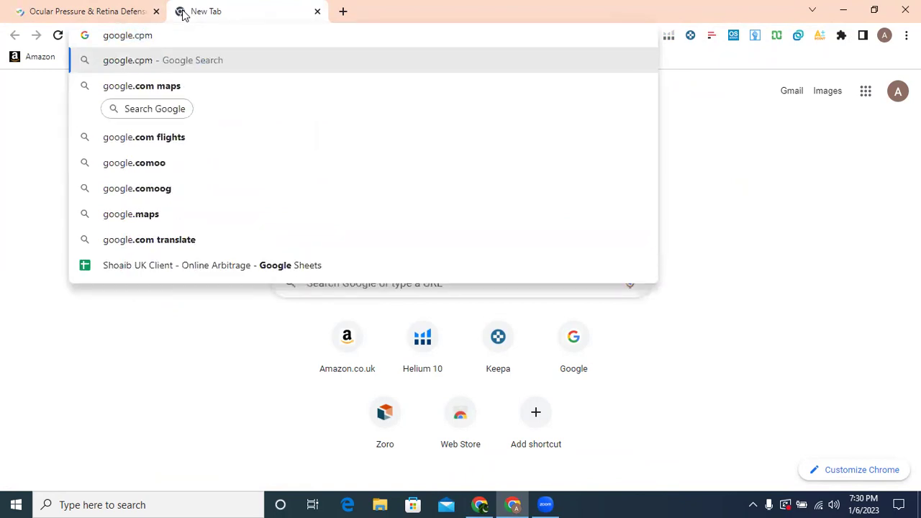
pyautogui.press('BackSpace')
pyautogui.press('BackSpace')
pyautogui.write('om')
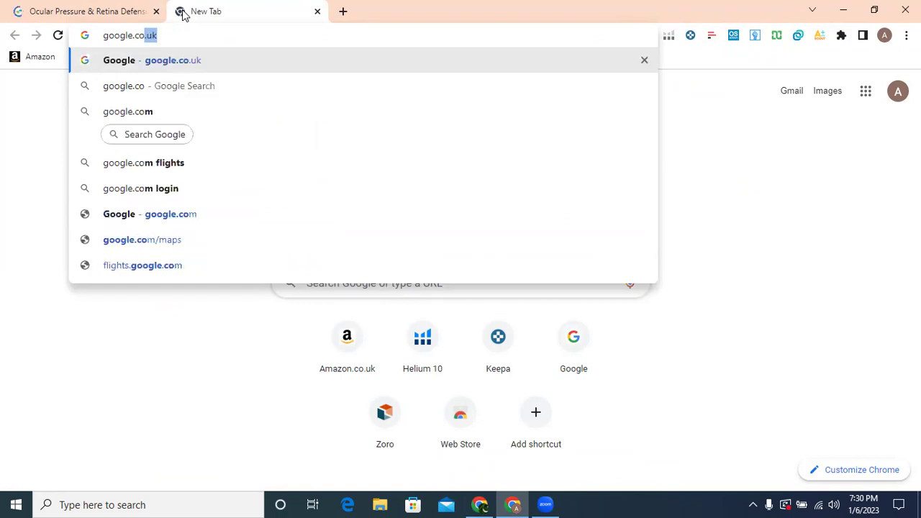
pyautogui.press('Return')
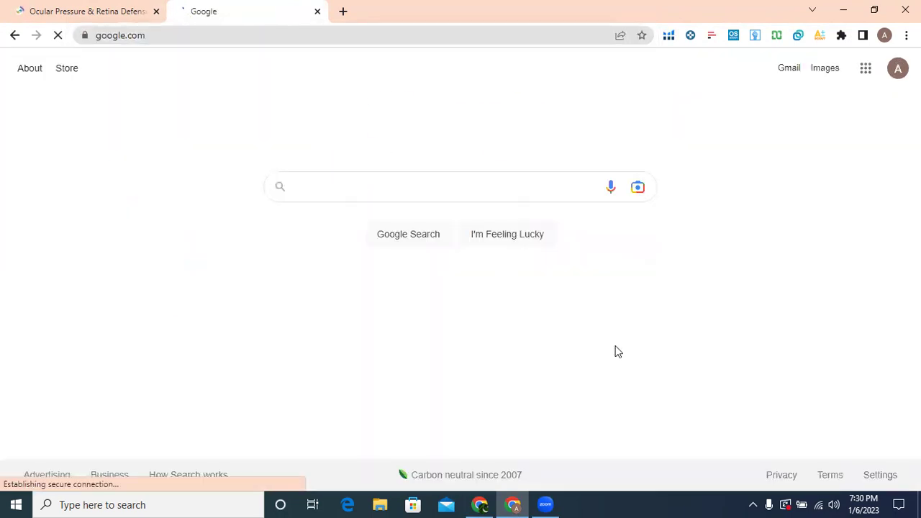
pyautogui.click(878, 478)
pyautogui.click(821, 314)
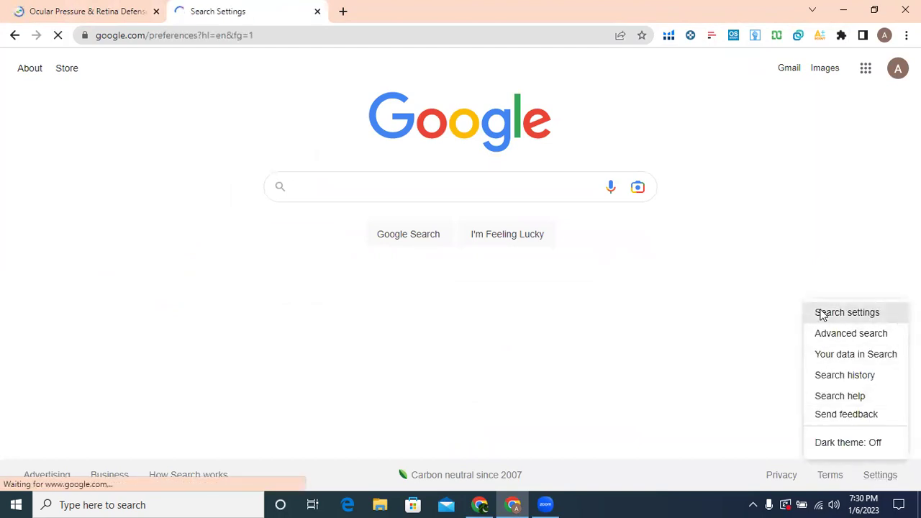
# Step: Change this profile's Google region from Current Region to United States and save the preferences
pyautogui.scroll(-5, 381, 317)
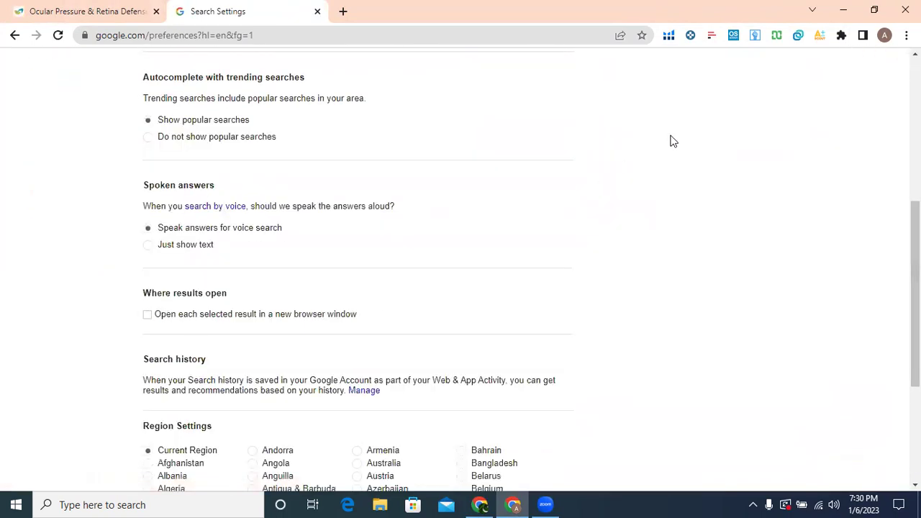
pyautogui.scroll(-3, 915, 360)
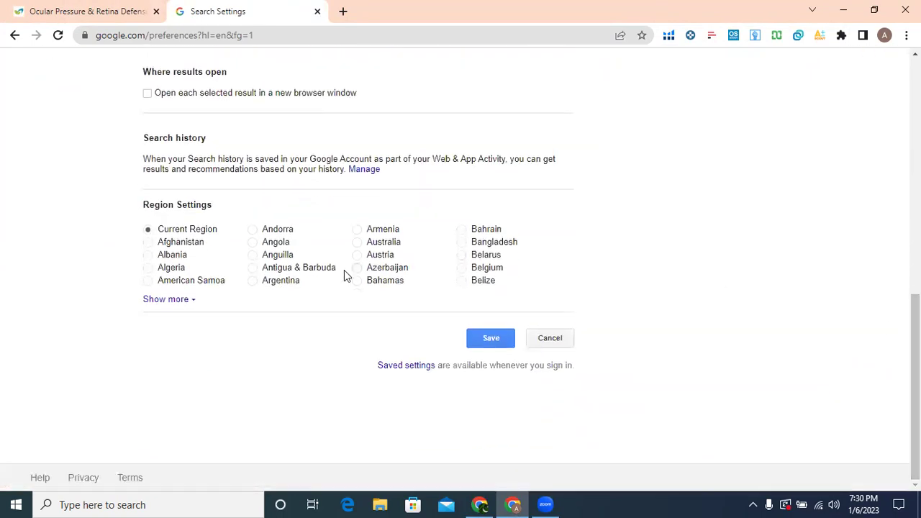
pyautogui.click(160, 299)
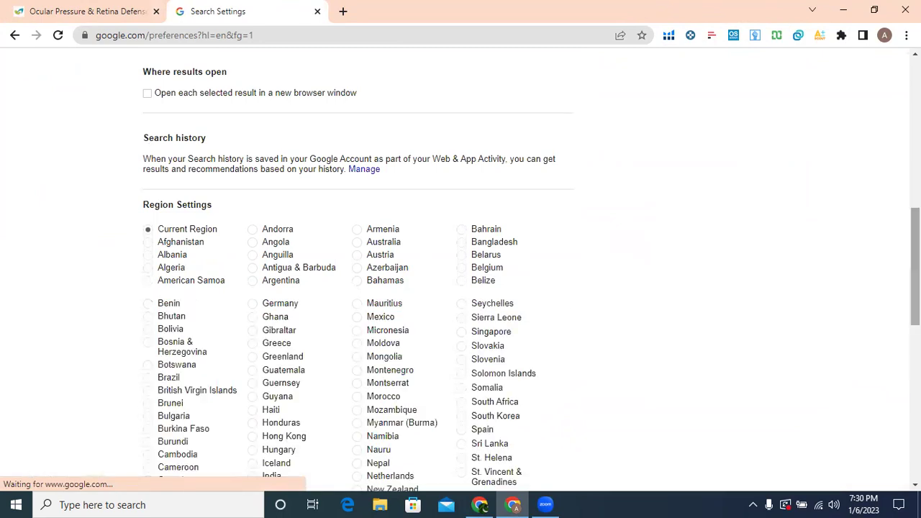
pyautogui.scroll(-5, 914, 266)
pyautogui.scroll(-2, 915, 360)
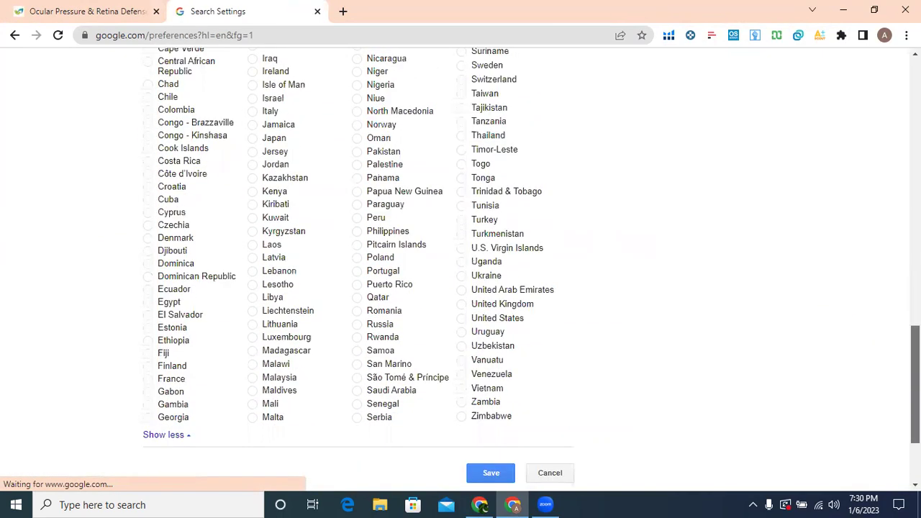
pyautogui.click(461, 307)
pyautogui.click(492, 459)
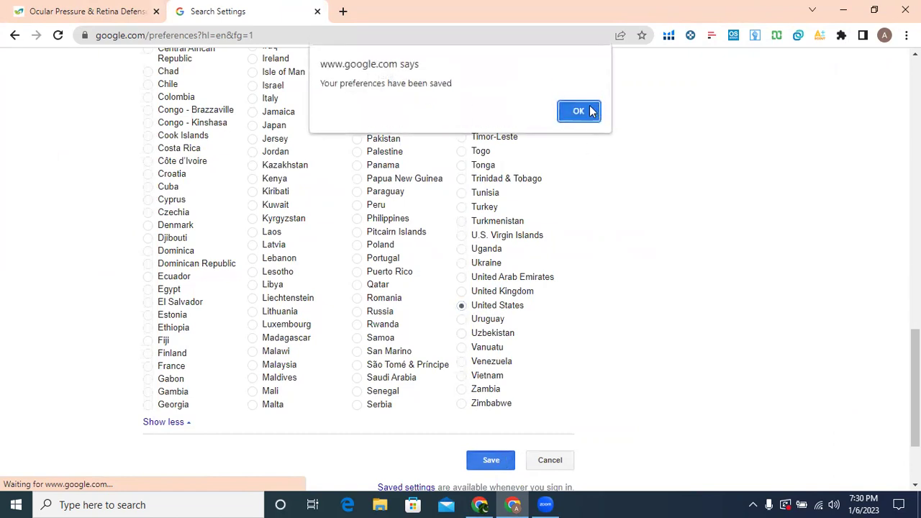
pyautogui.click(578, 111)
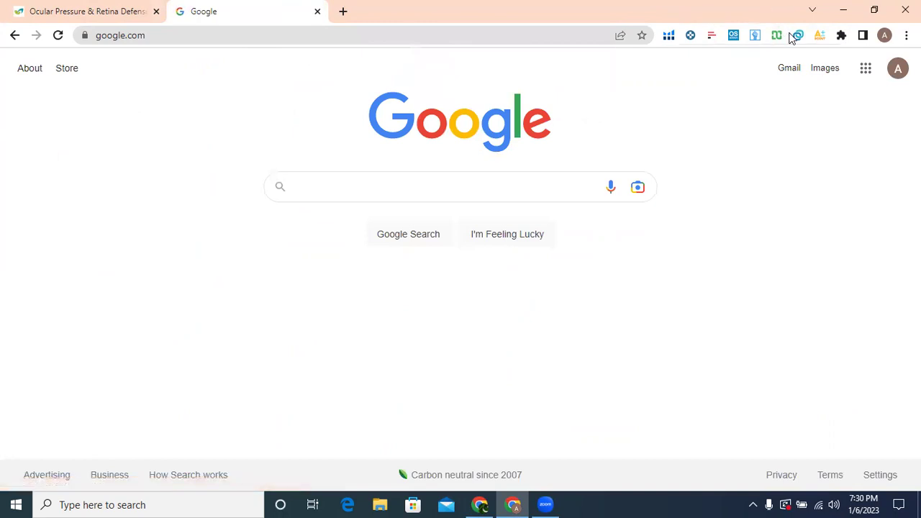
# Step: Search Google for the copied Dr. Whitaker Ocular Pressure & Retina Defense Supplement title and show the Shopping results
pyautogui.click(358, 186)
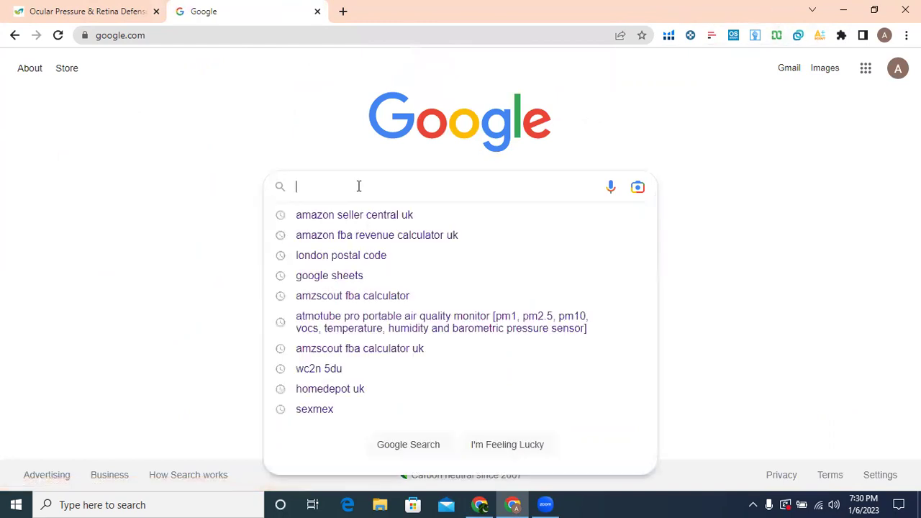
pyautogui.hotkey('ctrl', 'v')
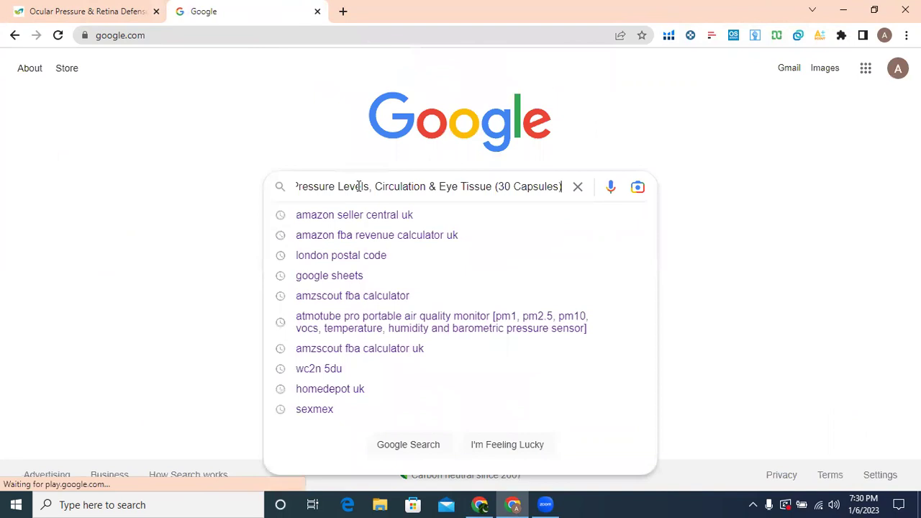
pyautogui.press('Return')
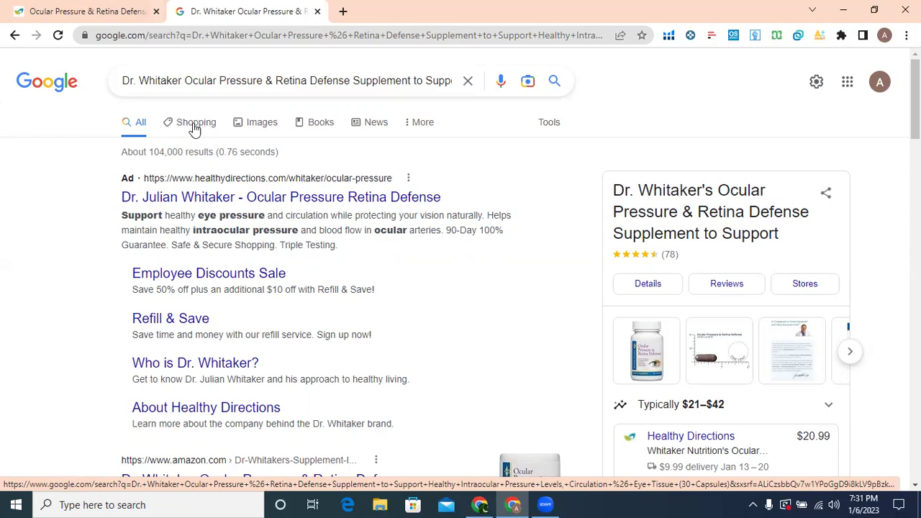
pyautogui.click(197, 127)
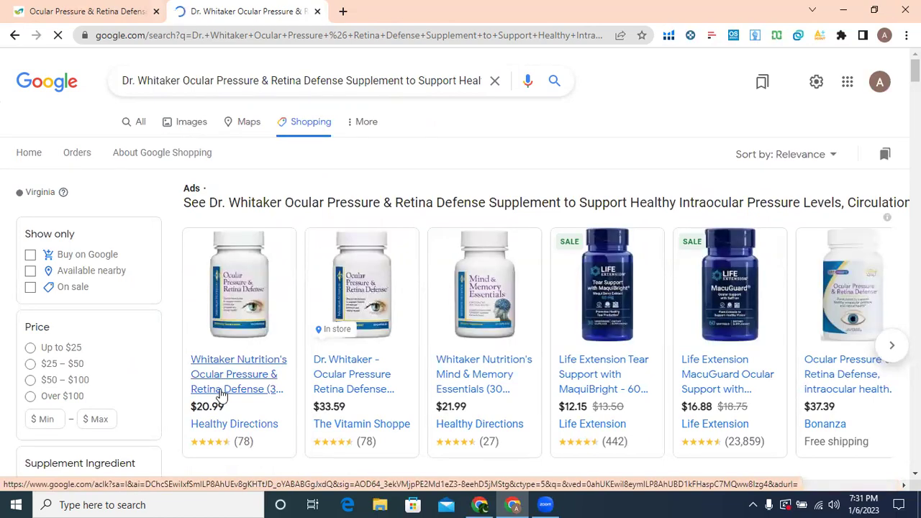
# Step: Check the best match and sponsored Shopping offers against the Amazon product page in the first Chrome window
pyautogui.scroll(-4, 223, 392)
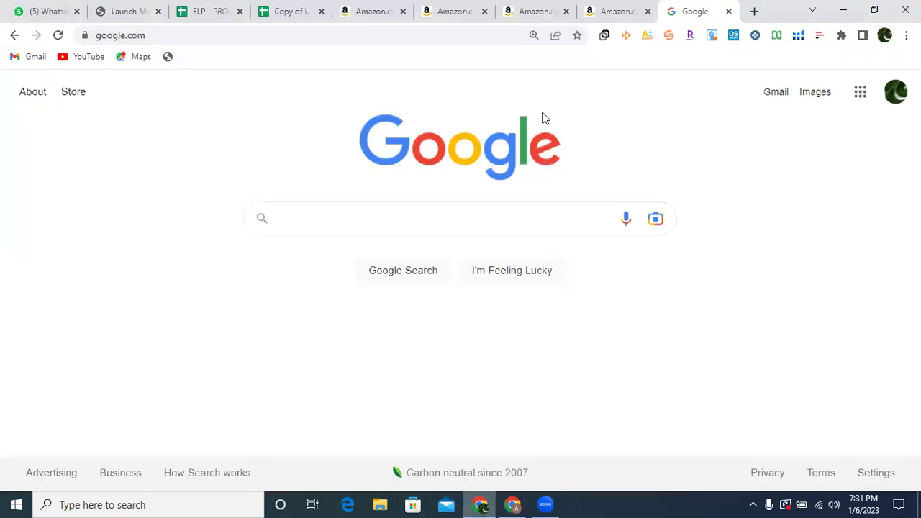
pyautogui.click(538, 12)
pyautogui.moveTo(193, 255)
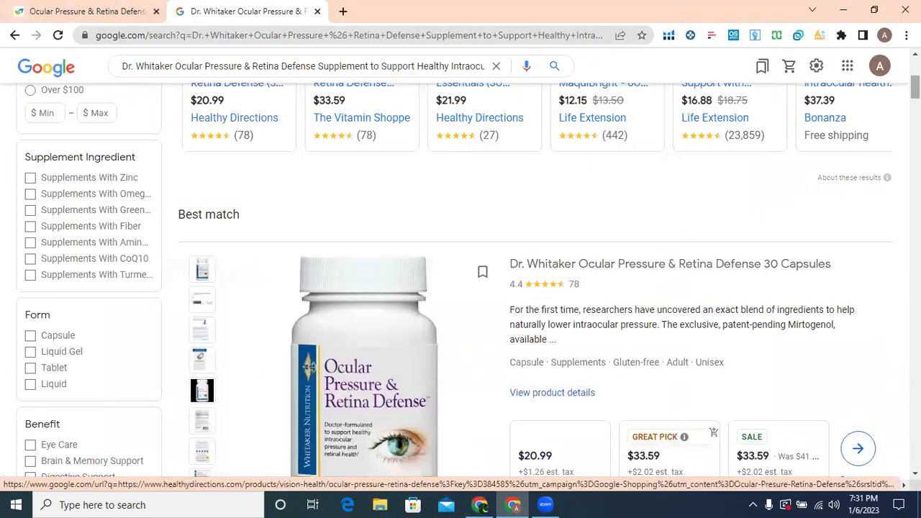
pyautogui.scroll(3, 914, 86)
pyautogui.scroll(1, 267, 180)
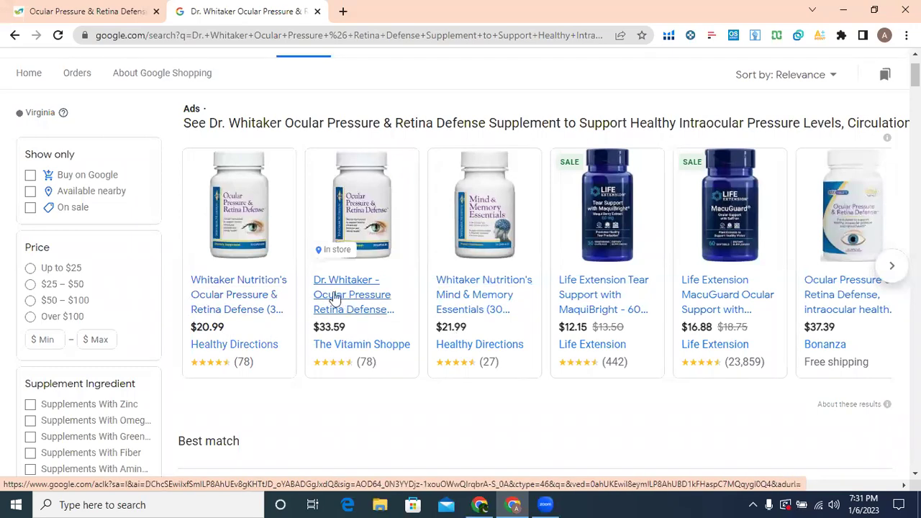
# Step: Browse the sellers and prices in the sponsored offers row to its end, returning to its first offer
pyautogui.click(891, 269)
pyautogui.click(891, 269)
pyautogui.click(892, 269)
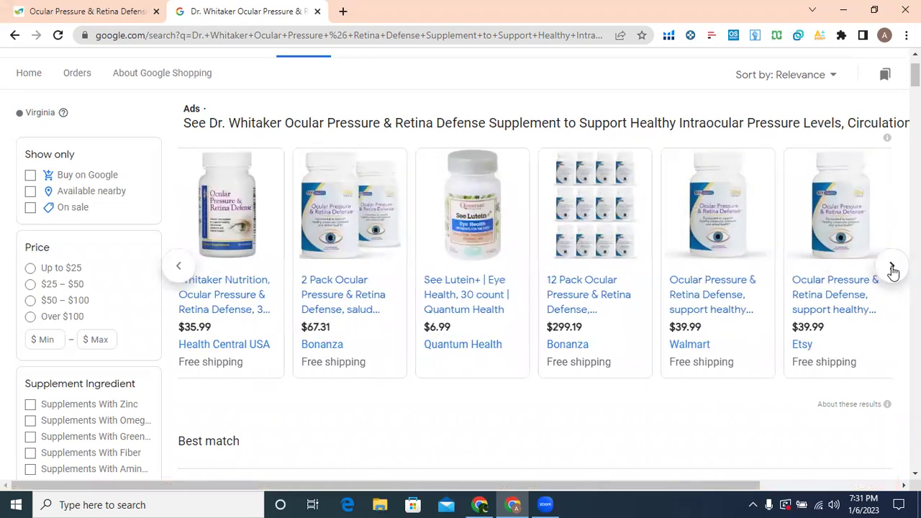
pyautogui.click(891, 269)
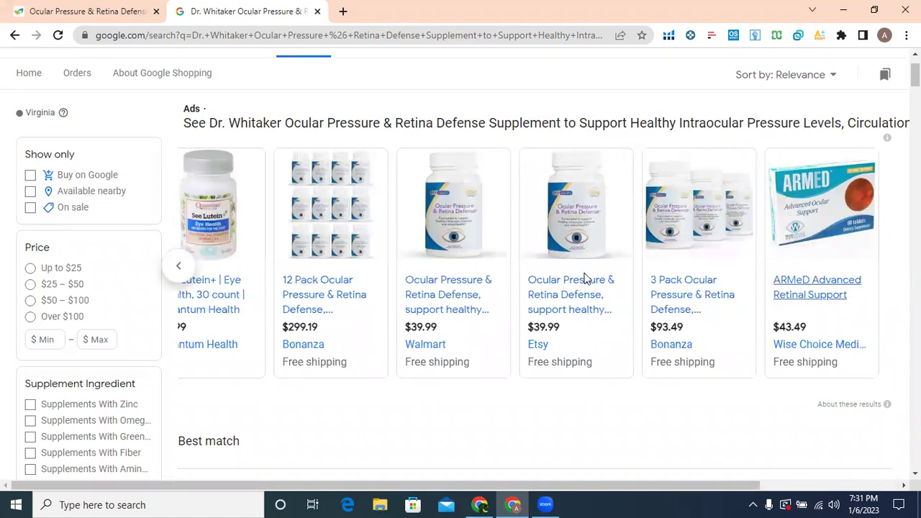
pyautogui.click(180, 269)
pyautogui.click(180, 269)
pyautogui.click(180, 269)
pyautogui.click(180, 269)
pyautogui.tripleClick(180, 269)
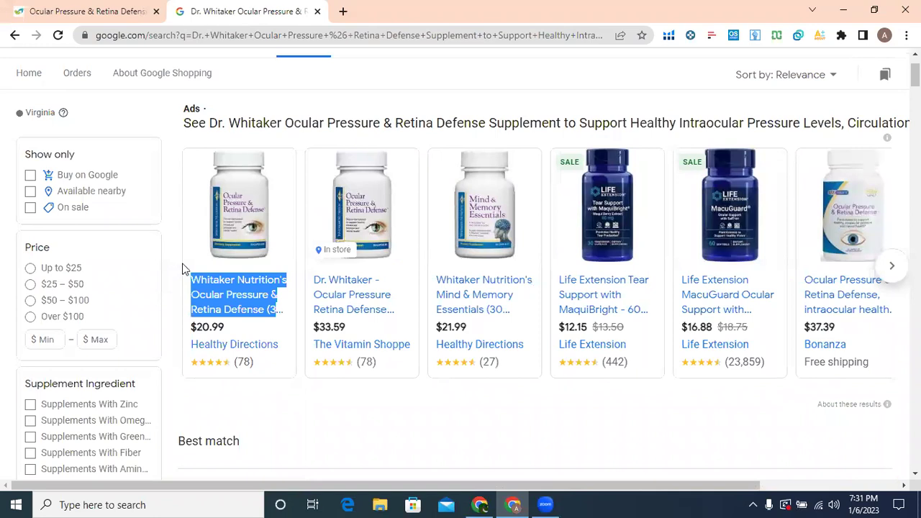
# Step: Open the Healthy Directions offer and compare its price with the price on the Amazon listing in the first Chrome window
pyautogui.click(240, 283)
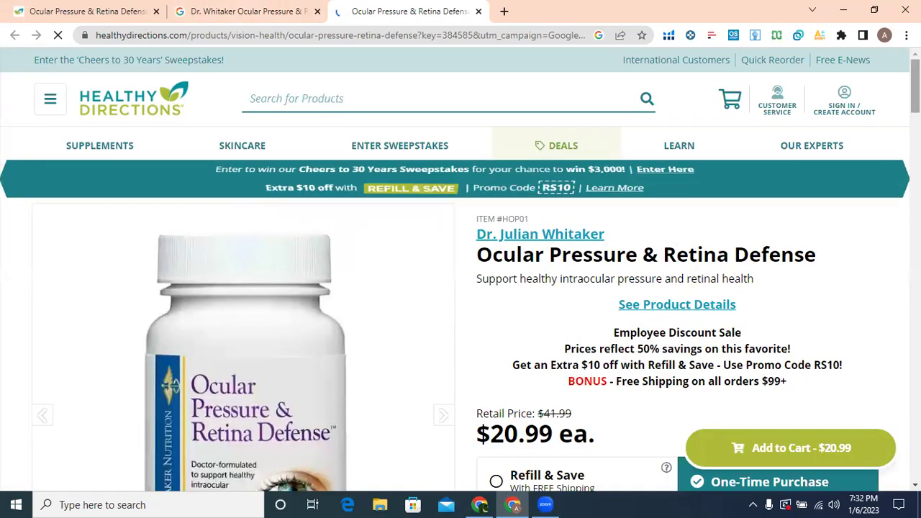
pyautogui.scroll(-1, 315, 292)
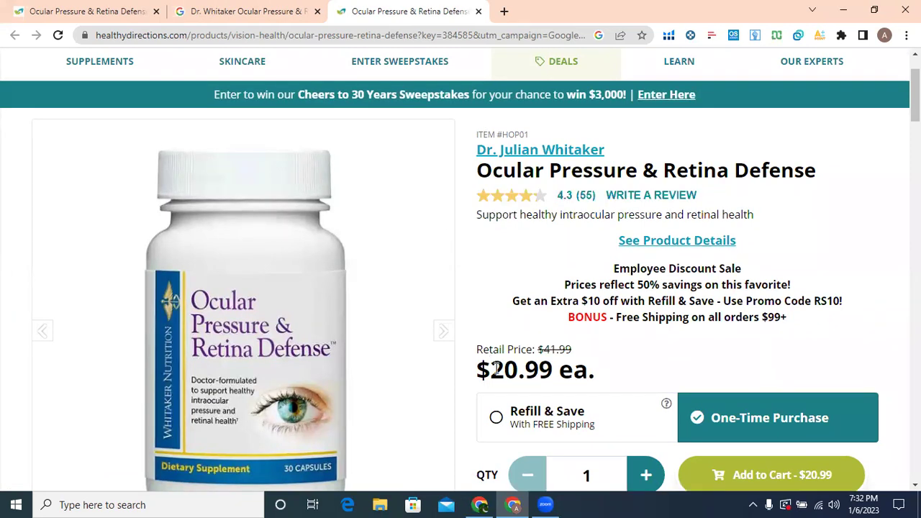
pyautogui.moveTo(491, 369); pyautogui.dragTo(548, 367)
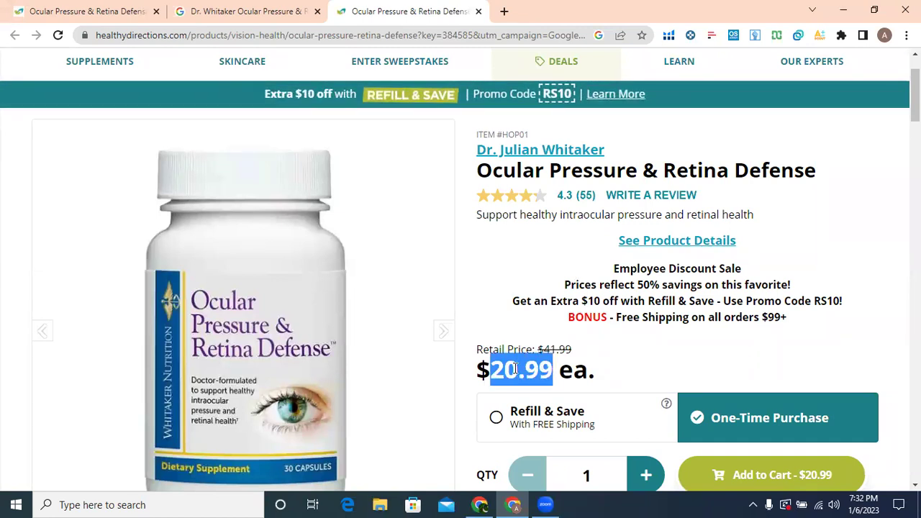
pyautogui.click(481, 505)
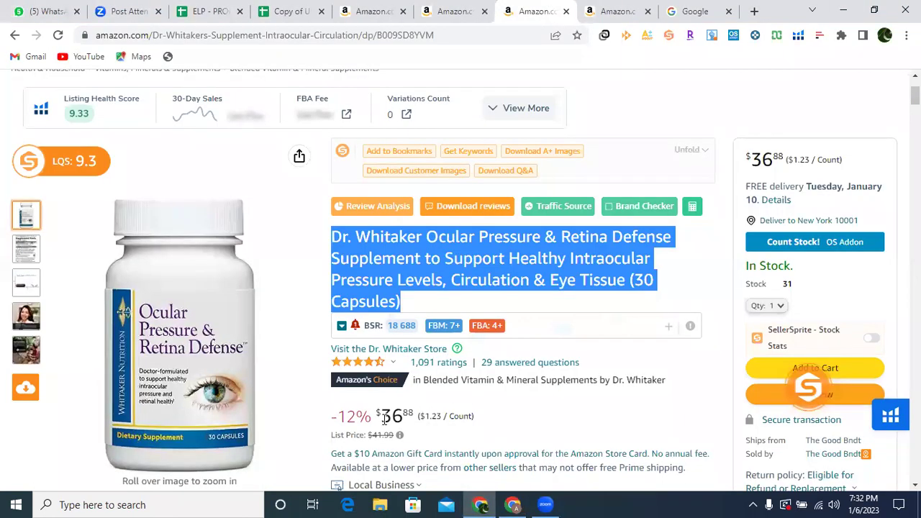
pyautogui.moveTo(381, 416); pyautogui.dragTo(415, 412)
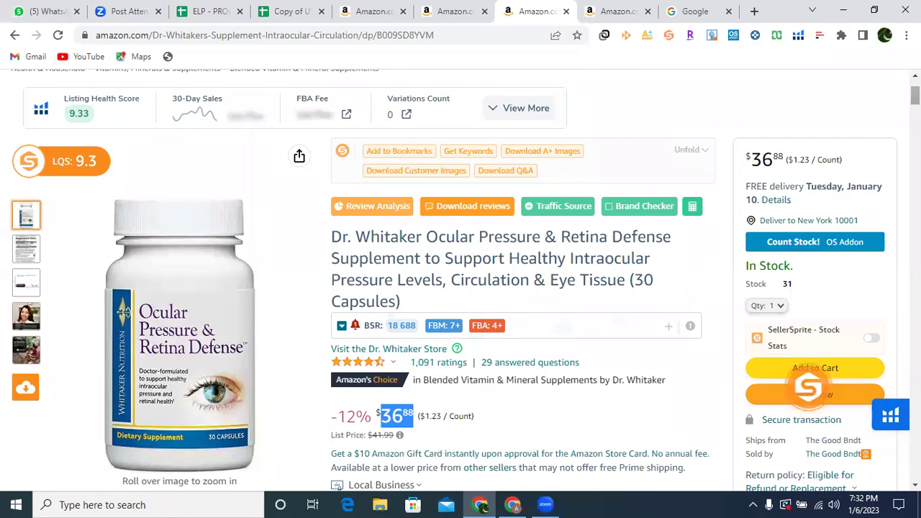
# Step: Examine the current and 180-day average Buy Box prices in the Keepa product details on the Amazon page
pyautogui.scroll(-4, 416, 412)
pyautogui.scroll(-12, 461, 281)
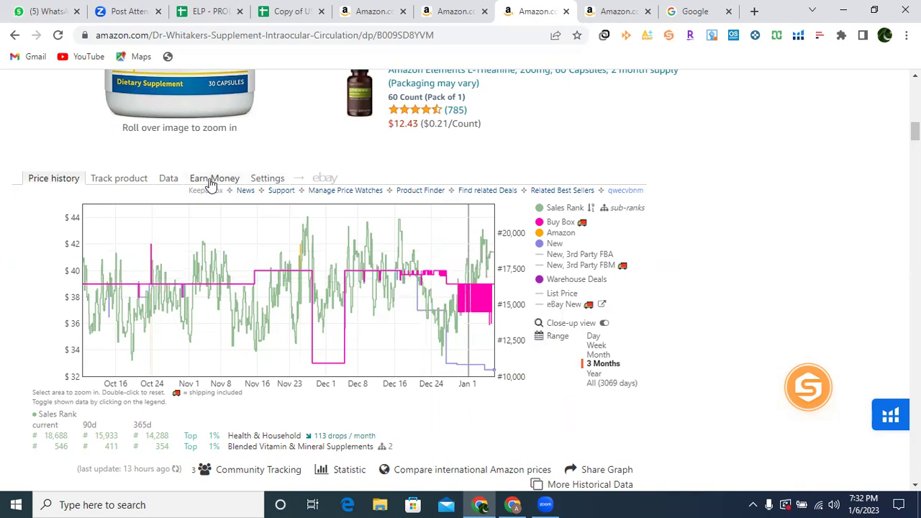
pyautogui.click(169, 178)
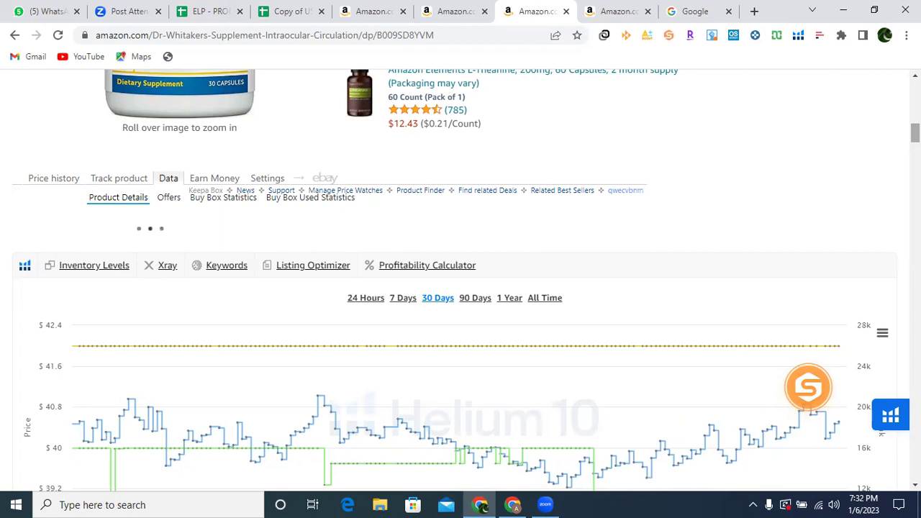
pyautogui.scroll(-2, 460, 274)
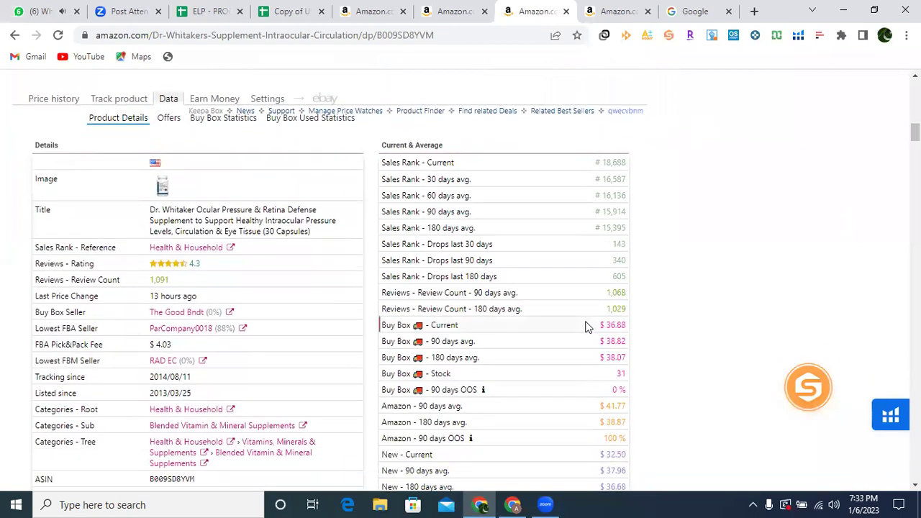
pyautogui.click(543, 330)
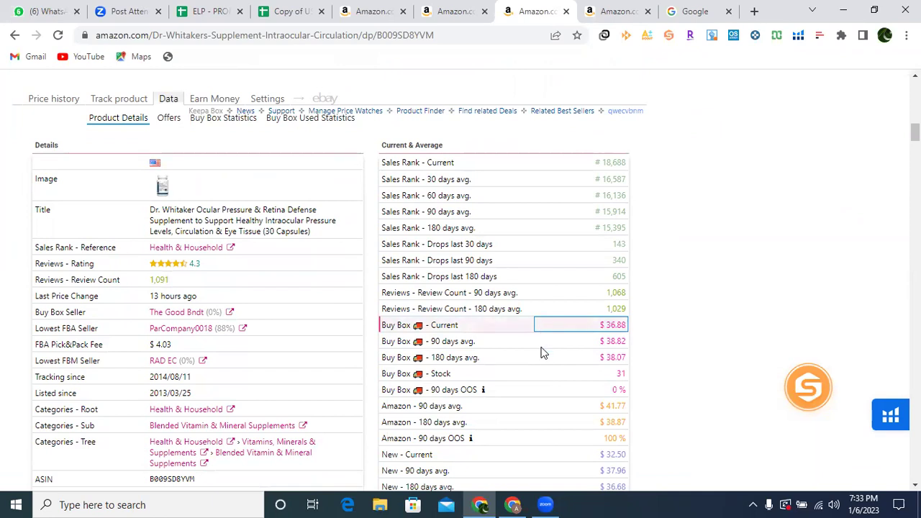
pyautogui.click(543, 361)
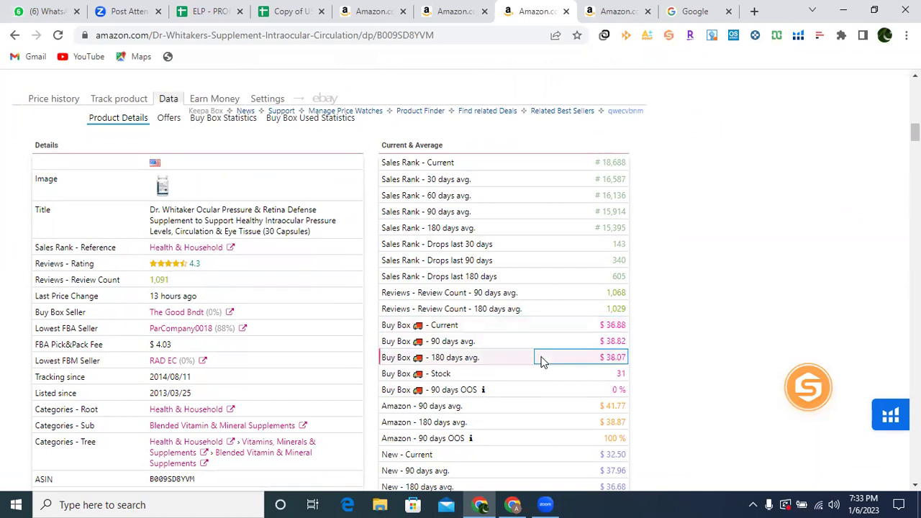
# Step: View the Buy Box Statistics, checking each seller's share won and average price, and sort the sellers by how recently they last won
pyautogui.click(224, 119)
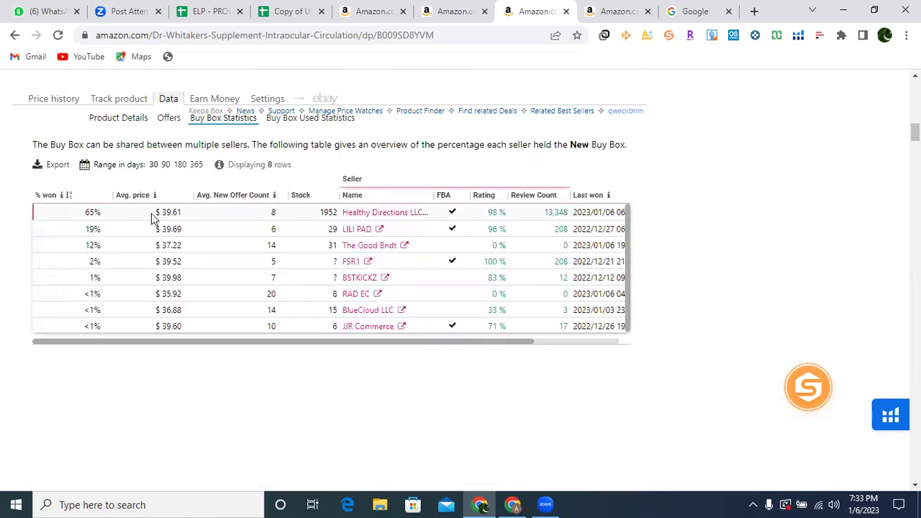
pyautogui.click(92, 217)
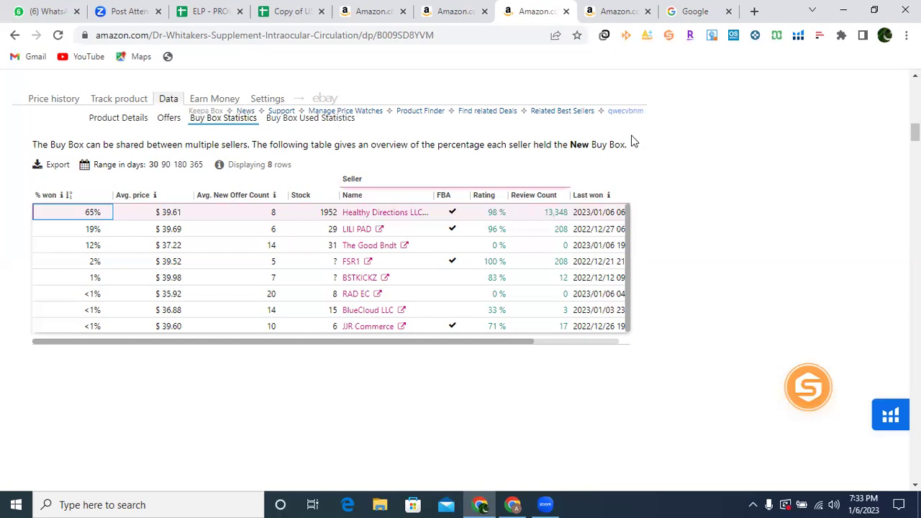
pyautogui.moveTo(495, 342); pyautogui.dragTo(583, 353)
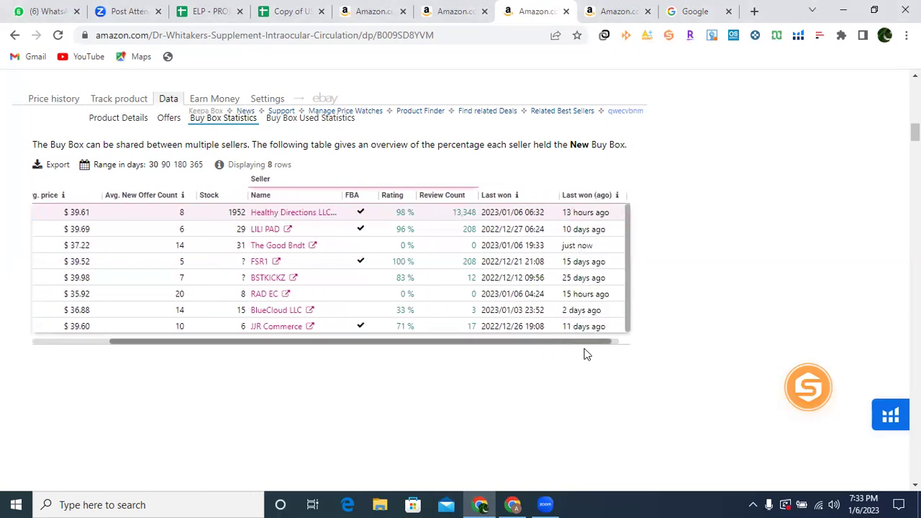
pyautogui.click(580, 196)
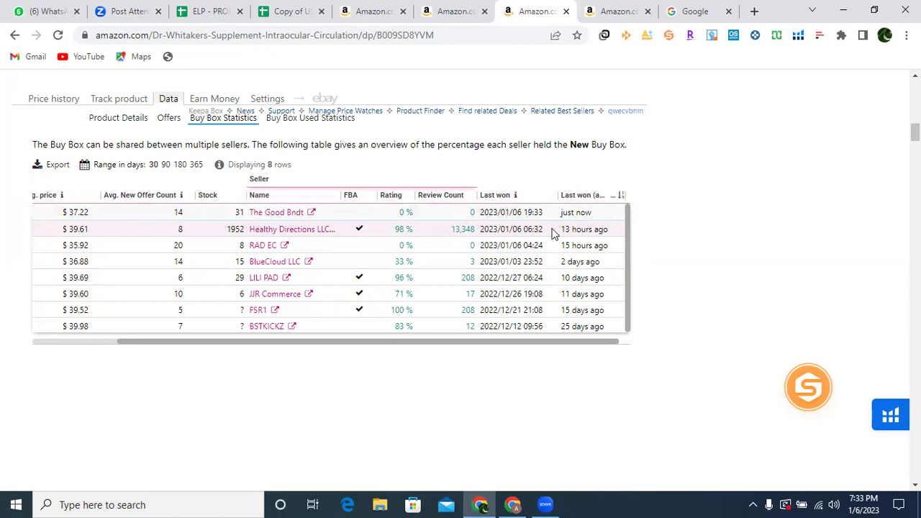
pyautogui.moveTo(440, 342); pyautogui.dragTo(324, 324)
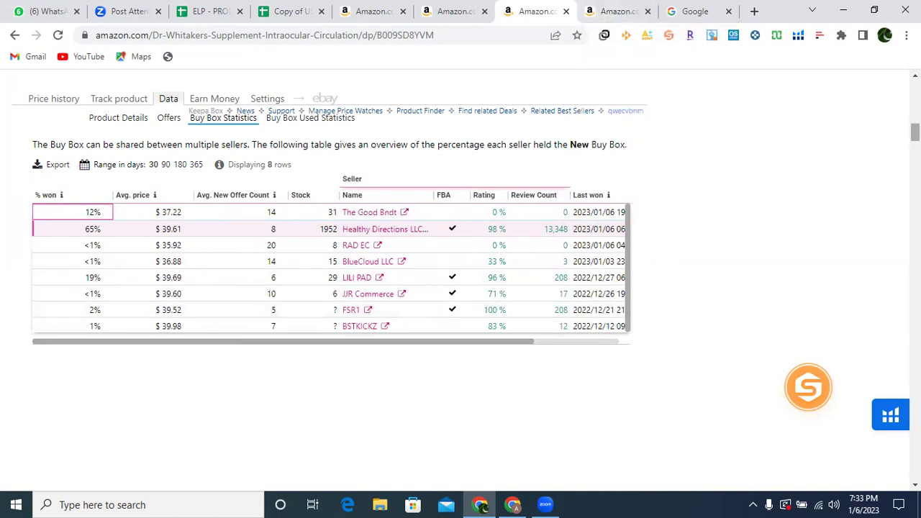
# Step: Recheck the Amazon selling price against the Healthy Directions price in the other Chrome window
pyautogui.scroll(10, 460, 273)
pyautogui.scroll(2, 418, 237)
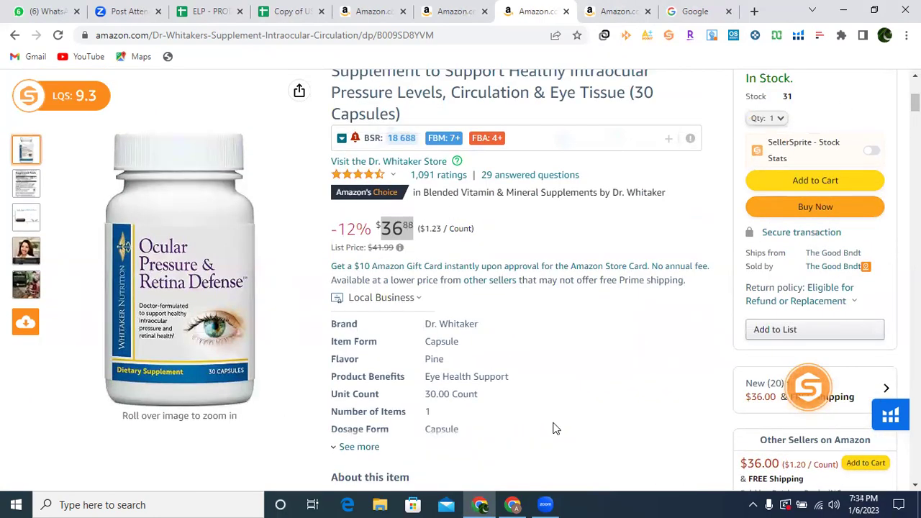
pyautogui.click(513, 504)
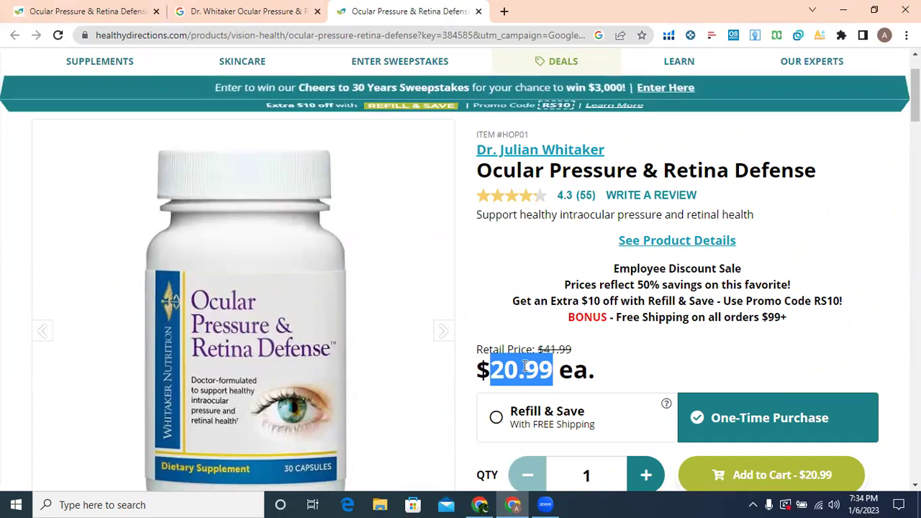
pyautogui.click(487, 501)
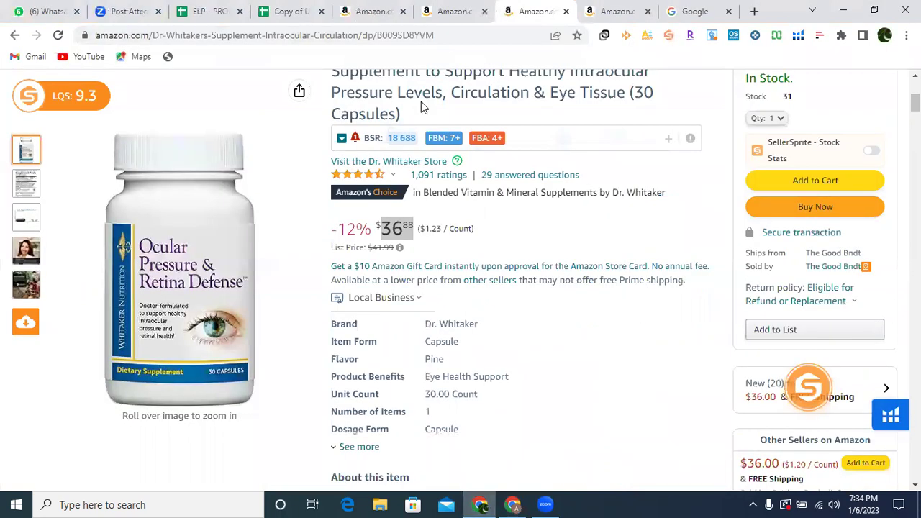
# Step: In the ELP product hunting spreadsheet, fill SUP NAME cell I3 with healthydirections, copied from the supplier page's web address
pyautogui.click(213, 13)
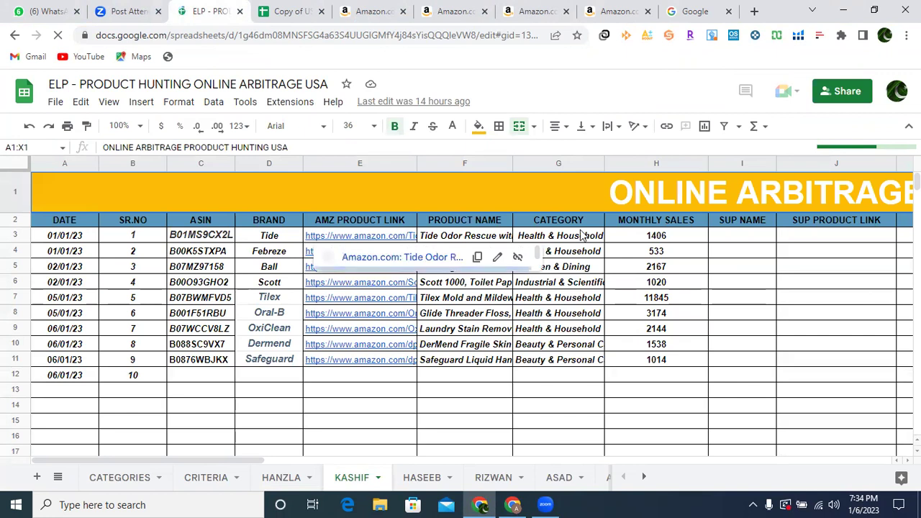
pyautogui.click(666, 240)
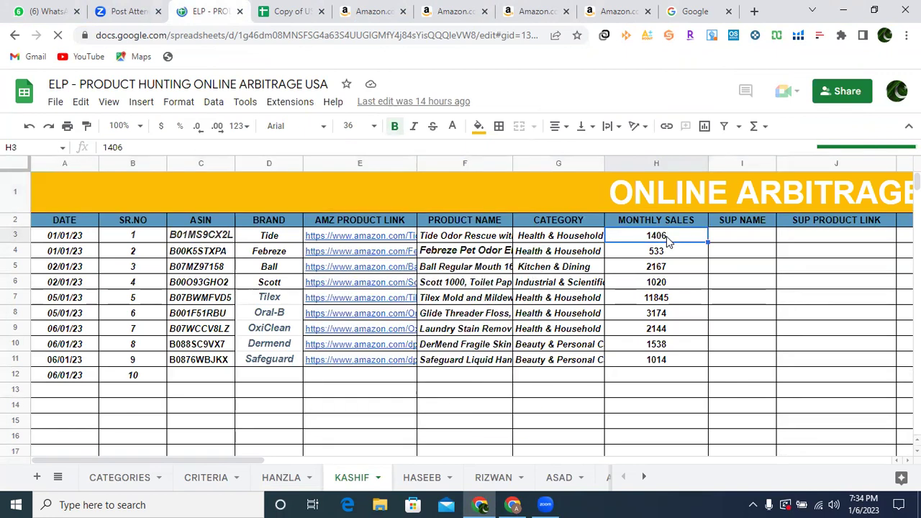
pyautogui.press('Right')
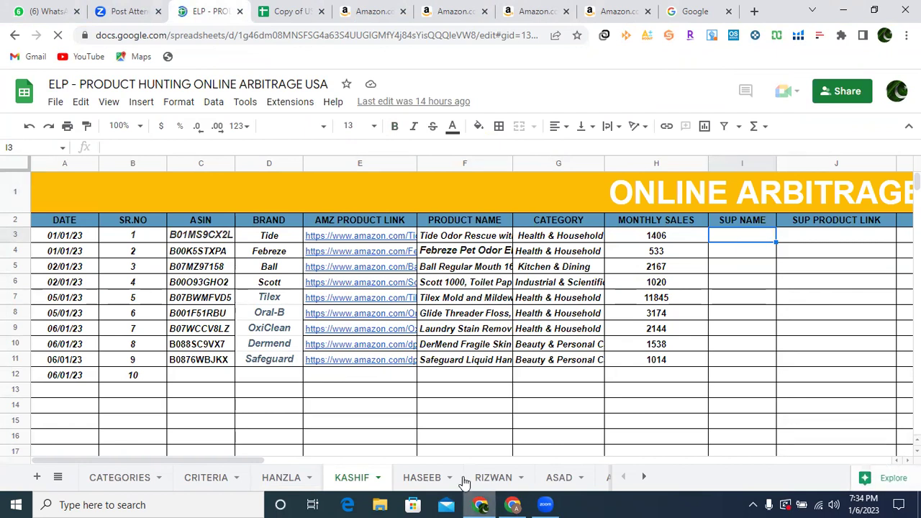
pyautogui.click(512, 504)
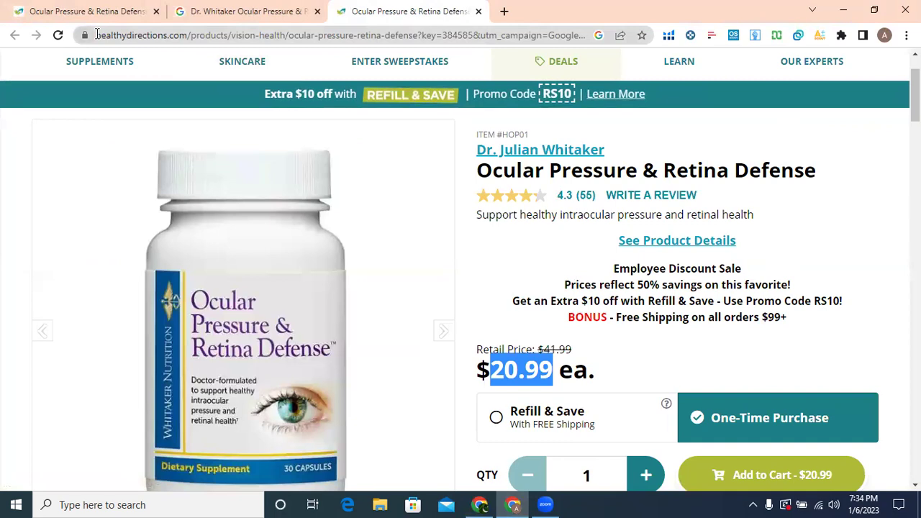
pyautogui.moveTo(97, 36); pyautogui.dragTo(166, 41)
pyautogui.hotkey('ctrl', 'c')
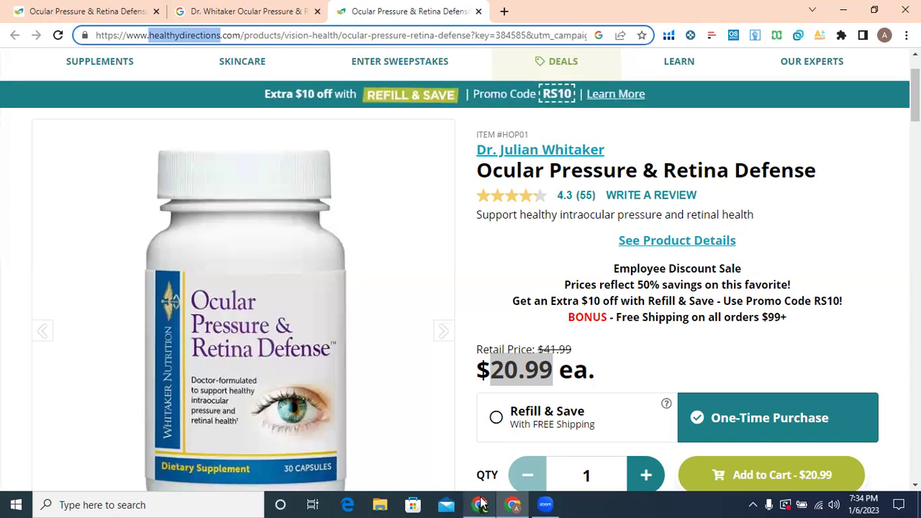
pyautogui.moveTo(480, 504)
pyautogui.click(477, 455)
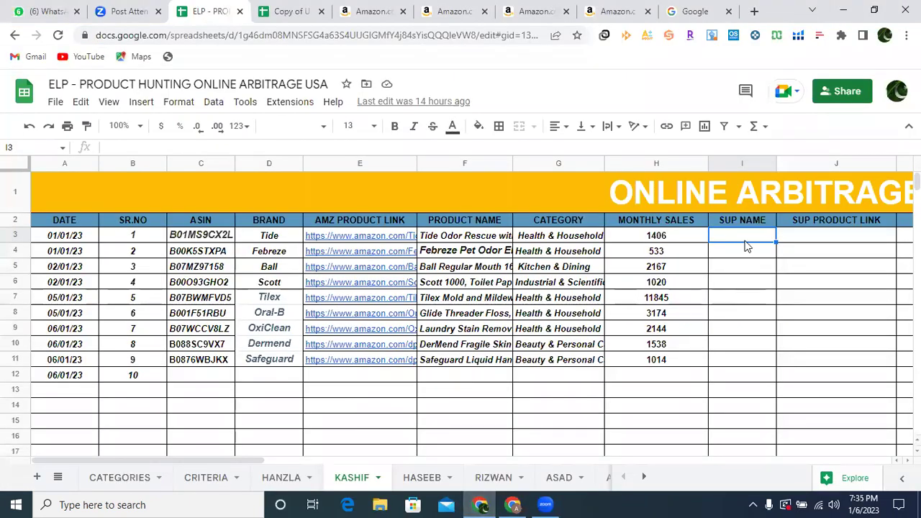
pyautogui.hotkey('ctrl', 'v')
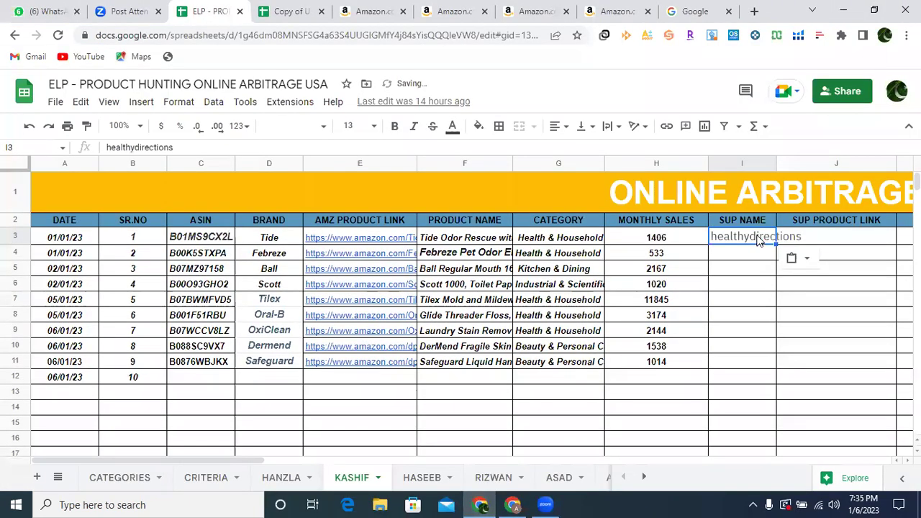
# Step: Widen the SUP NAME column to fit its text and fill SUP PRODUCT LINK cell J3 with the Healthy Directions product page's web address
pyautogui.moveTo(776, 164); pyautogui.dragTo(807, 167)
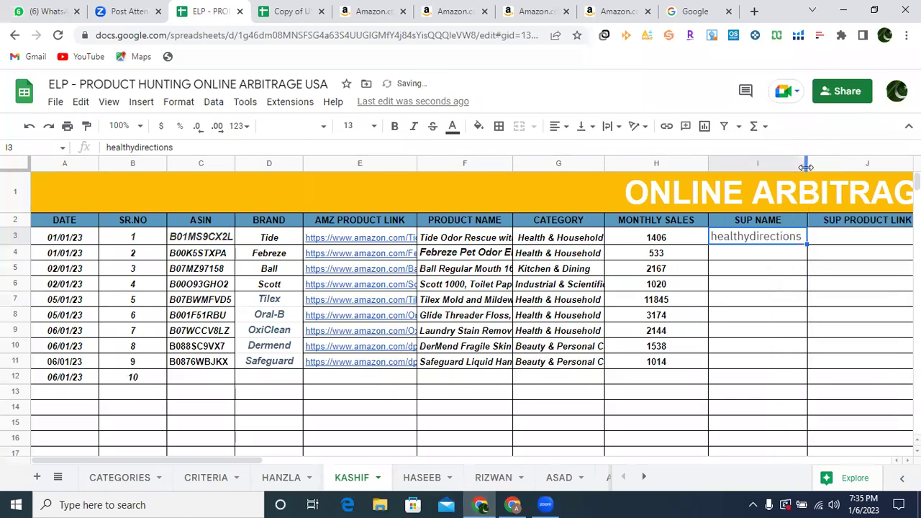
pyautogui.click(826, 236)
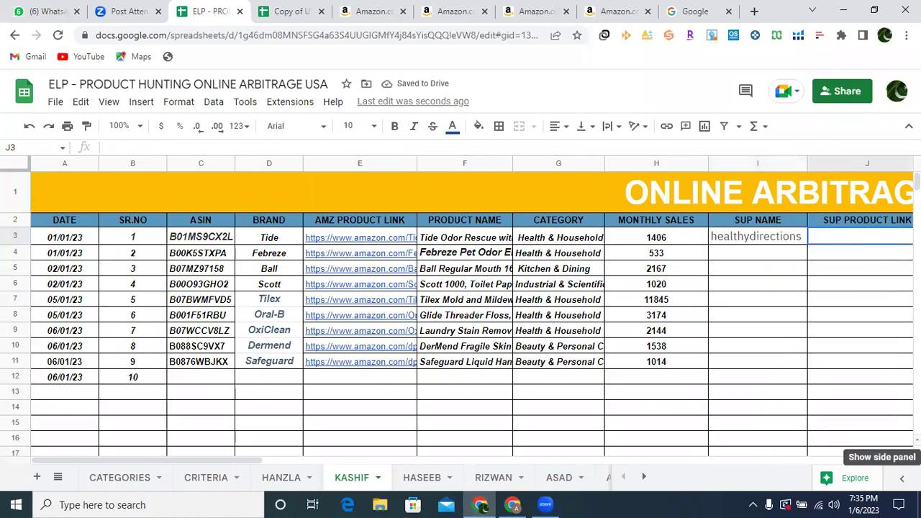
pyautogui.click(884, 419)
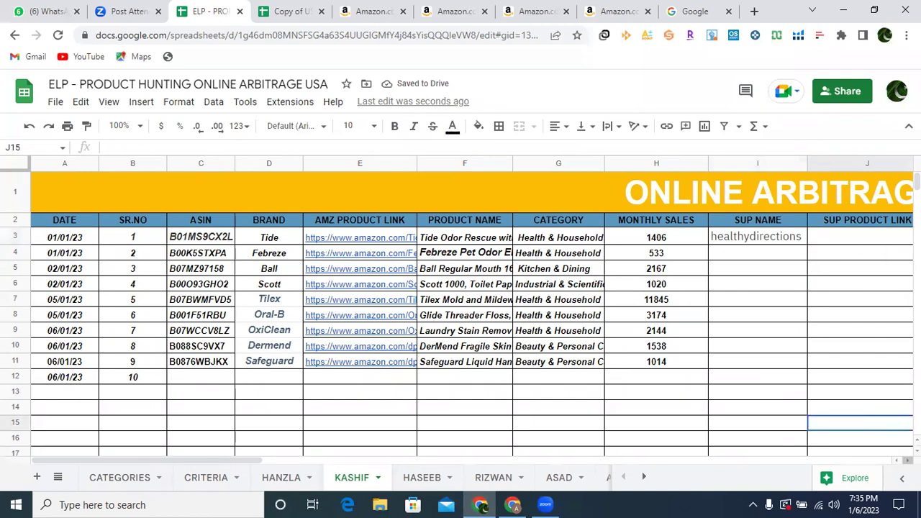
pyautogui.hscroll(3, 748, 245)
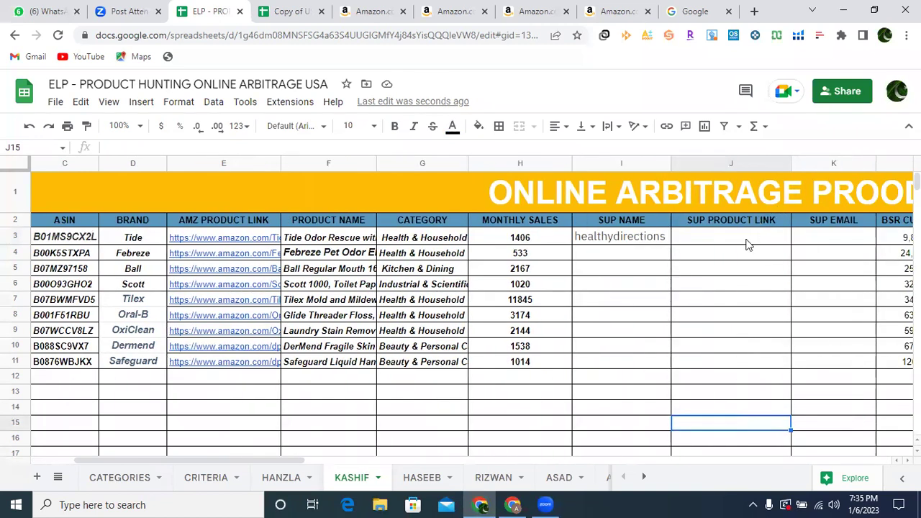
pyautogui.click(512, 505)
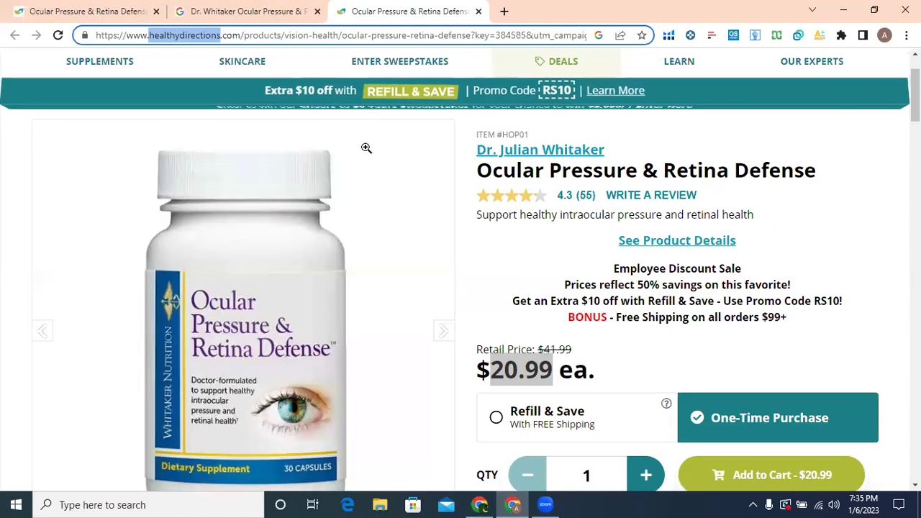
pyautogui.click(347, 36)
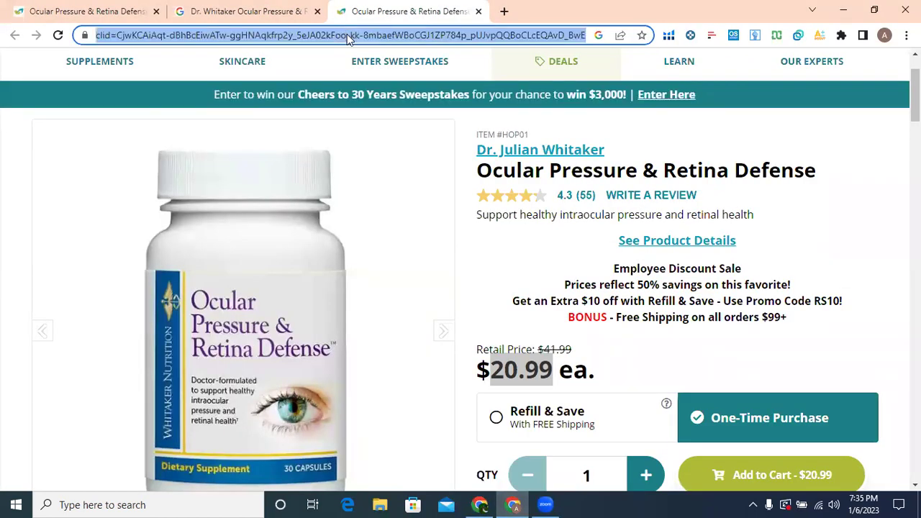
pyautogui.hotkey('alt', 'Tab')
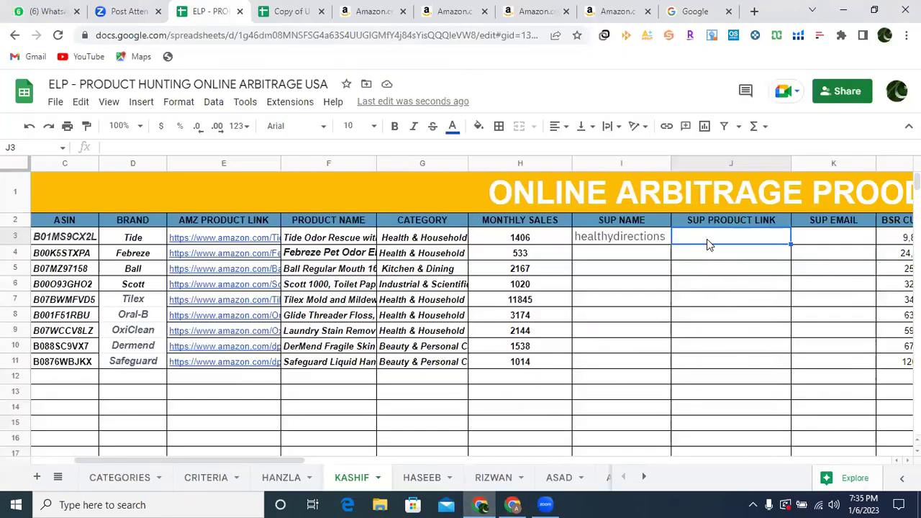
pyautogui.hotkey('ctrl', 'v')
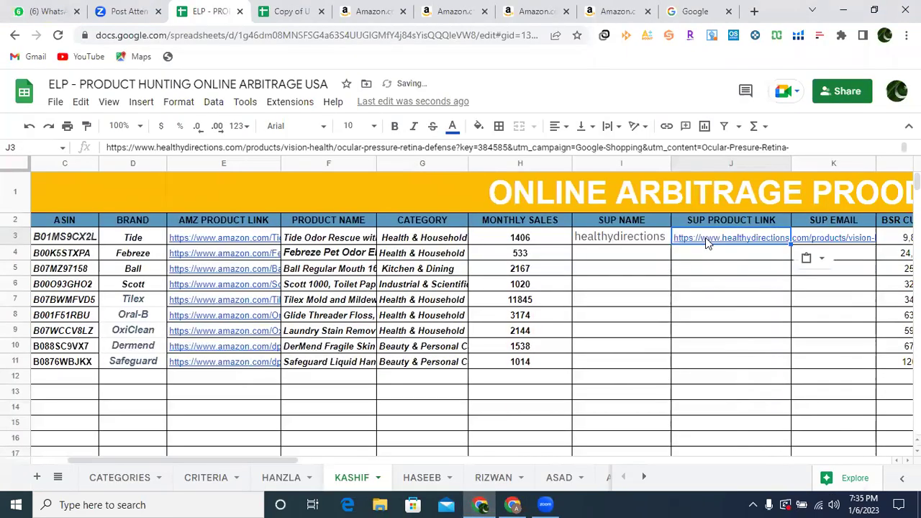
# Step: Look through the Healthy Directions product page down to its footer for a contact email for the sheet's SUP EMAIL cell K3
pyautogui.click(825, 238)
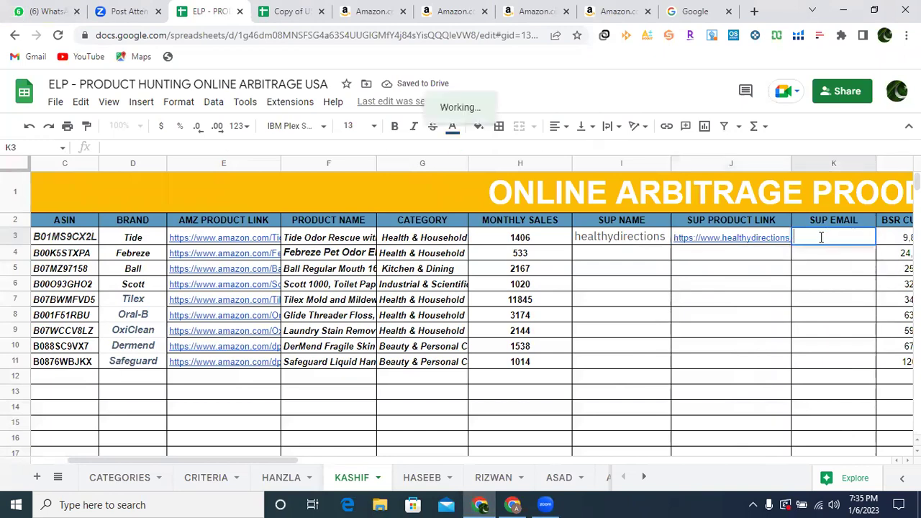
pyautogui.click(517, 503)
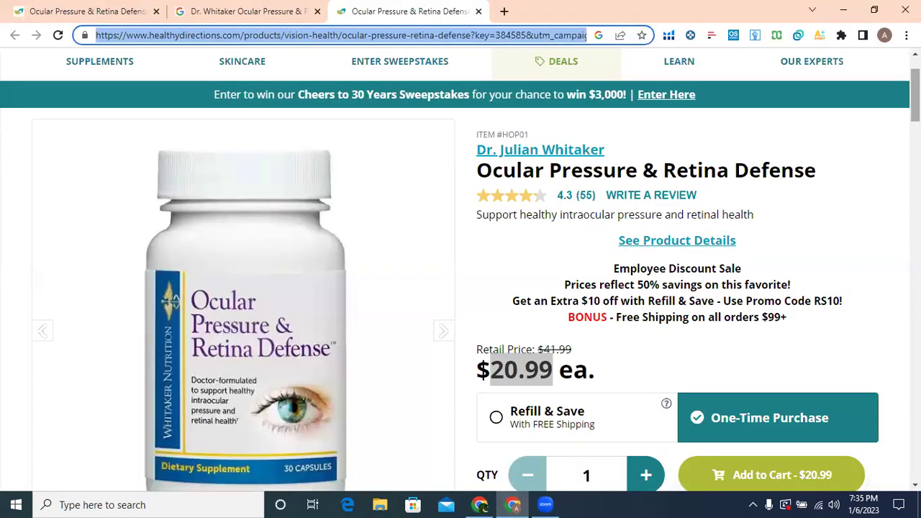
pyautogui.scroll(-10, 460, 270)
pyautogui.scroll(-15, 460, 270)
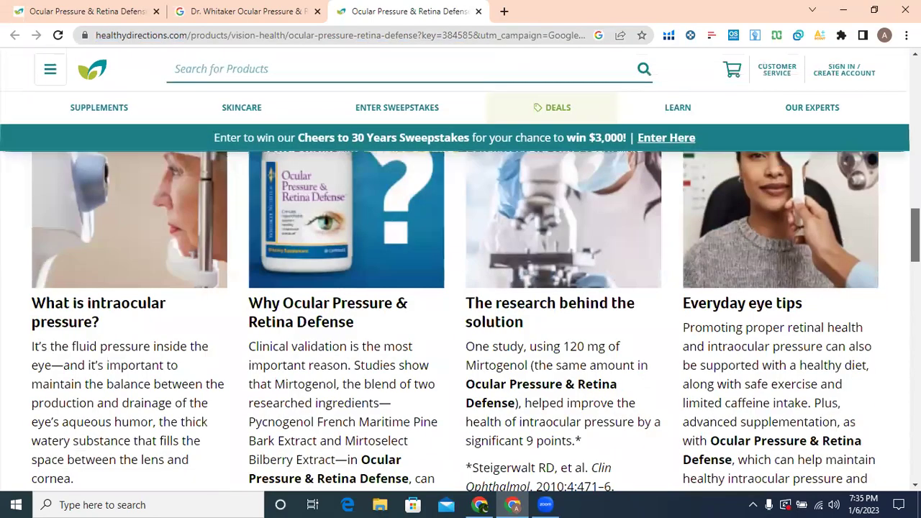
pyautogui.scroll(-8, 460, 270)
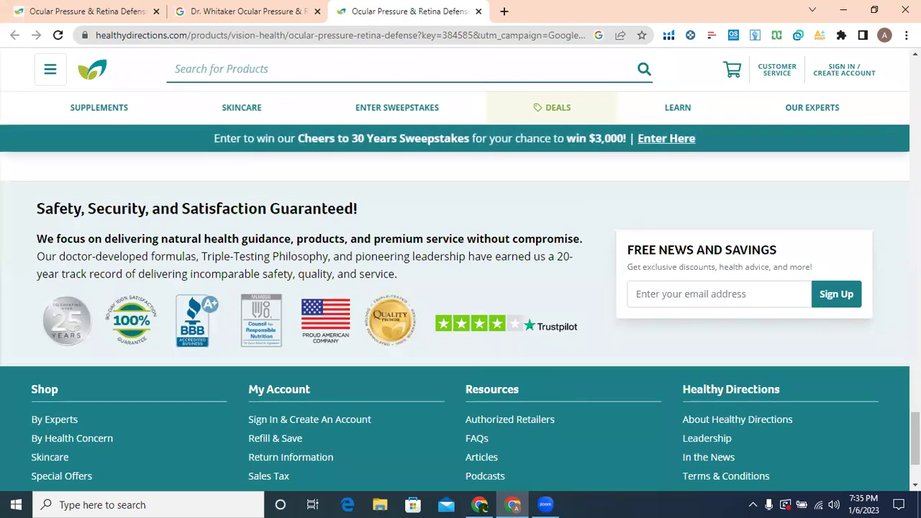
pyautogui.scroll(-2, 891, 377)
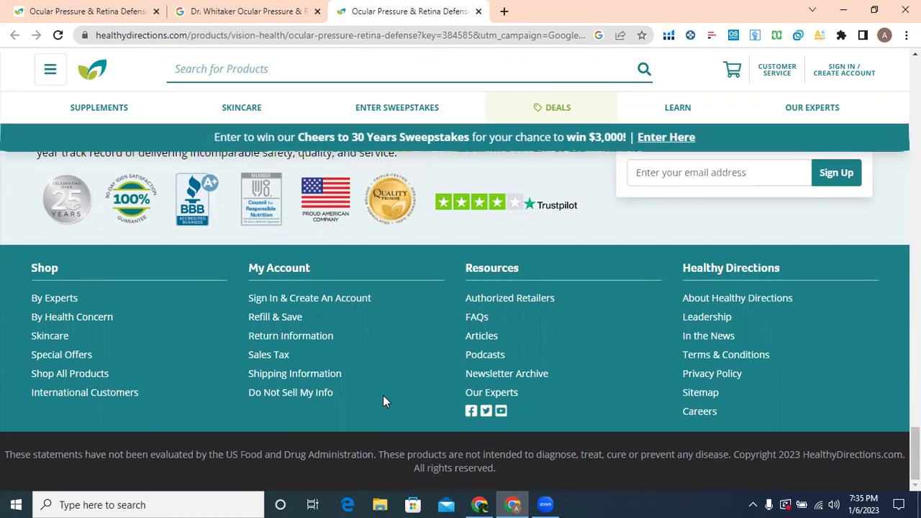
pyautogui.click(479, 504)
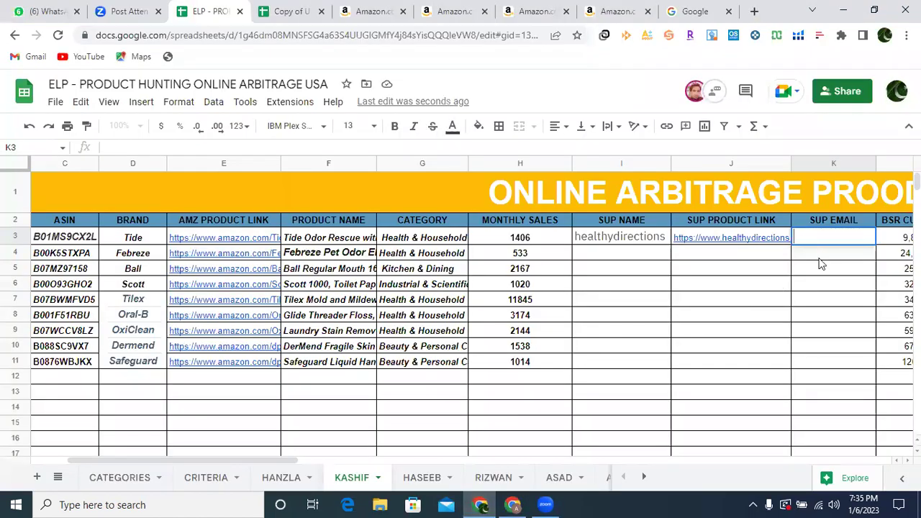
pyautogui.click(817, 283)
# Step: Set the supplier price of the first product, SUP PRICE cell S3, to 20.99
pyautogui.click(889, 238)
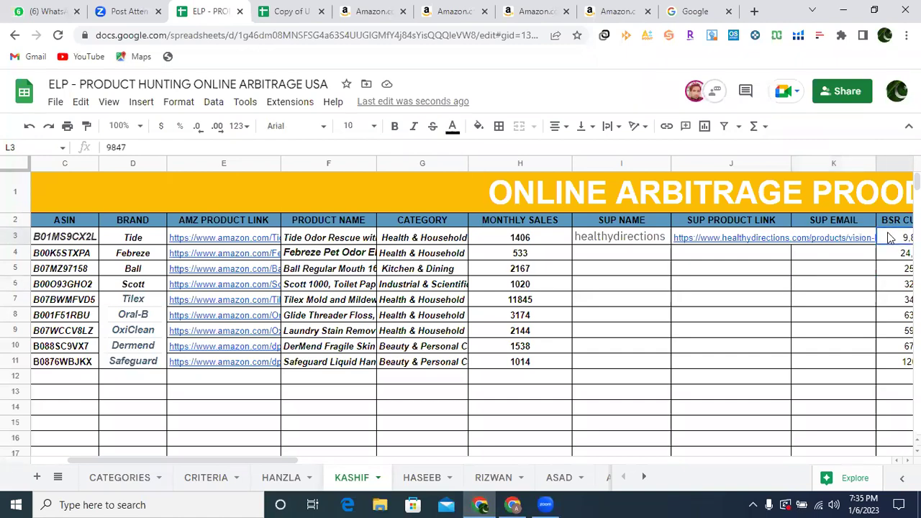
pyautogui.press('Right')
pyautogui.press('Right')
pyautogui.press('Right')
pyautogui.press('Right')
pyautogui.press('Right')
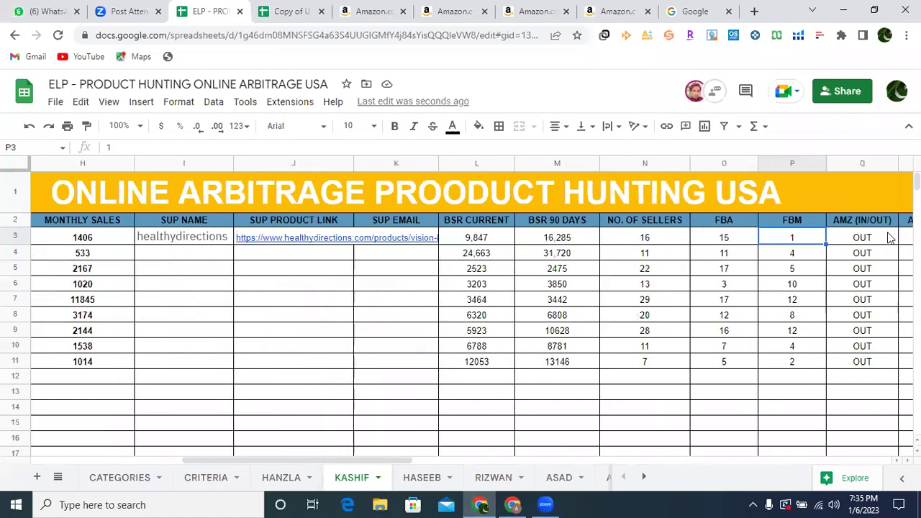
pyautogui.press('Right')
pyautogui.press('Right')
pyautogui.press('Right')
pyautogui.press('Right')
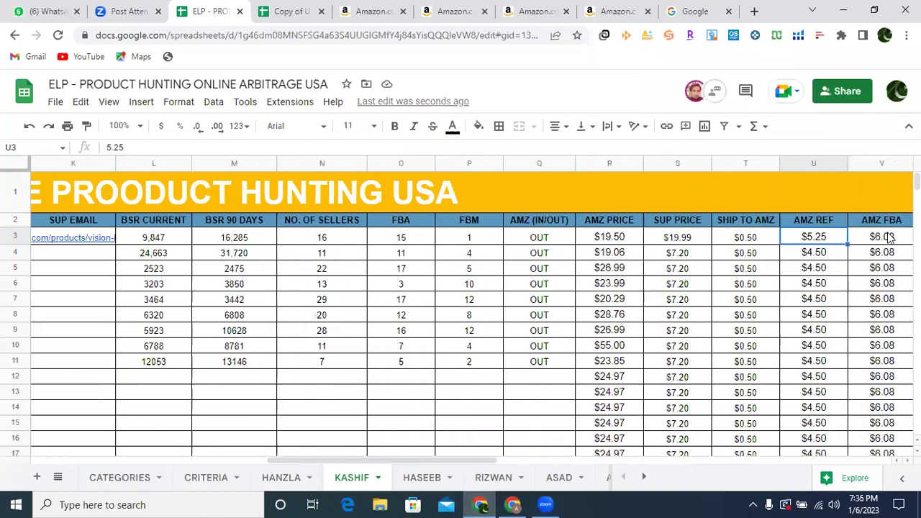
pyautogui.click(687, 162)
pyautogui.click(696, 236)
pyautogui.doubleClick(696, 236)
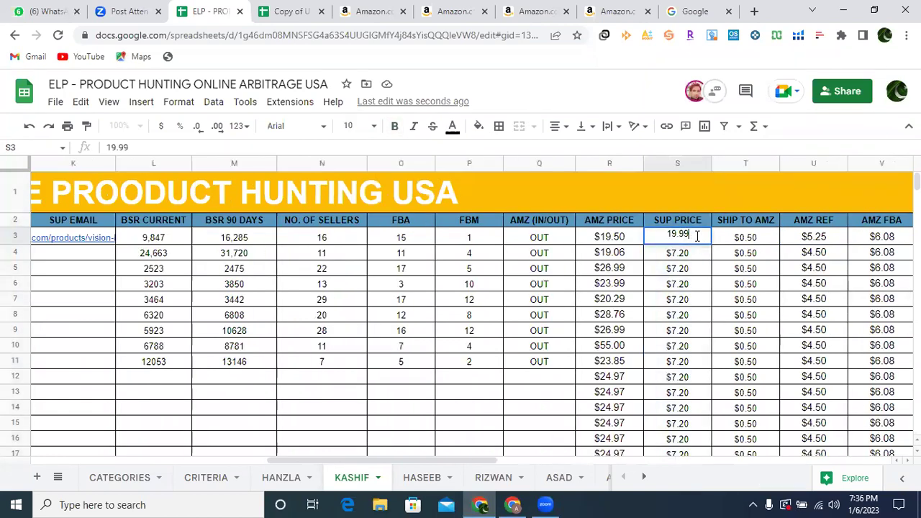
pyautogui.press('BackSpace')
pyautogui.press('BackSpace')
pyautogui.press('BackSpace')
pyautogui.press('BackSpace')
pyautogui.write('20.99')
pyautogui.click(689, 269)
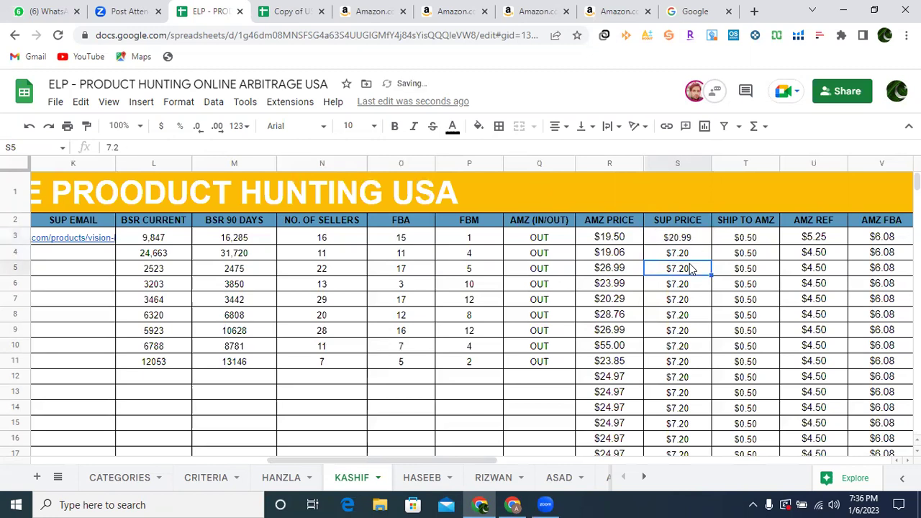
# Step: Set the Amazon price of the first product, AMZ PRICE cell R3, to 36.88
pyautogui.doubleClick(629, 236)
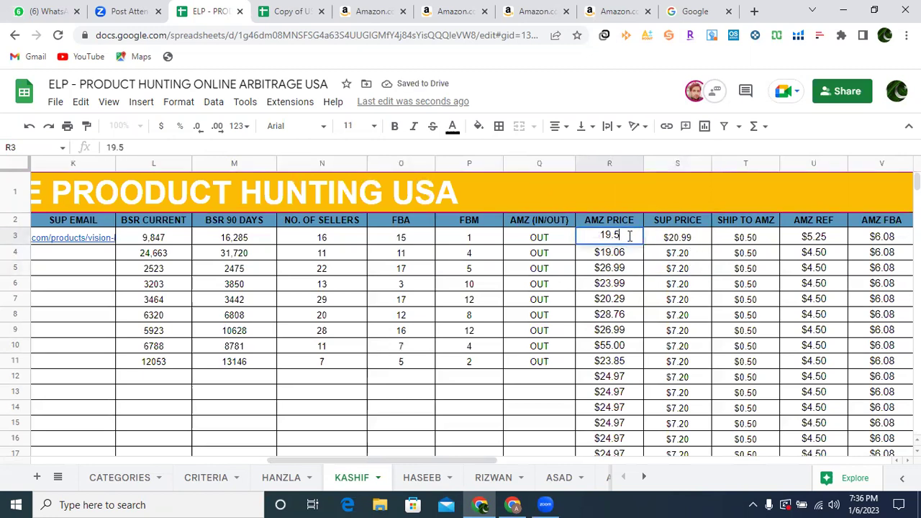
pyautogui.press('BackSpace')
pyautogui.press('BackSpace')
pyautogui.press('BackSpace')
pyautogui.press('BackSpace')
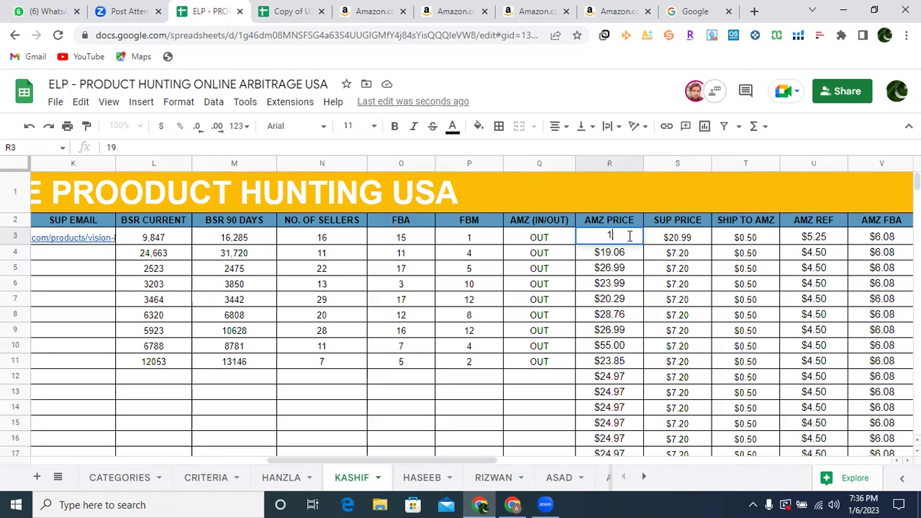
pyautogui.write('36.88')
pyautogui.click(509, 393)
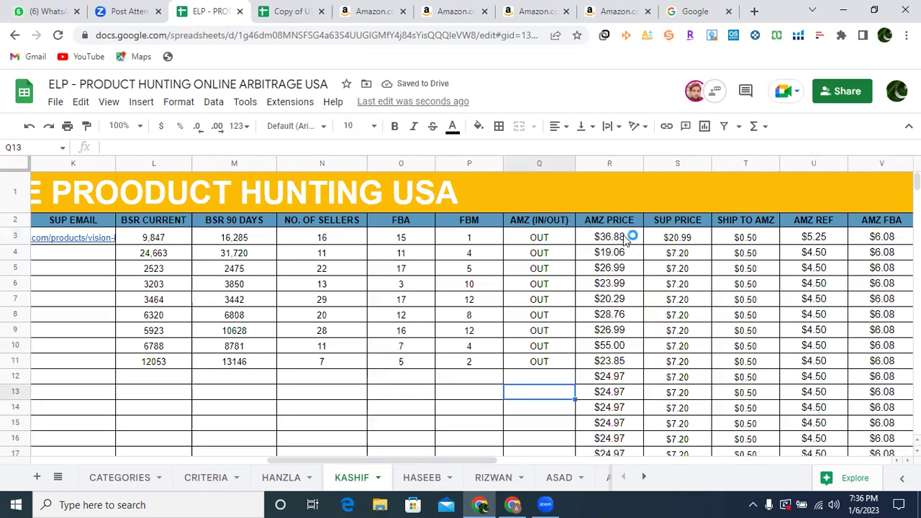
# Step: Set the shipping cost to Amazon for the first product, SHIP TO AMZ cell T3, to 1.00
pyautogui.click(760, 236)
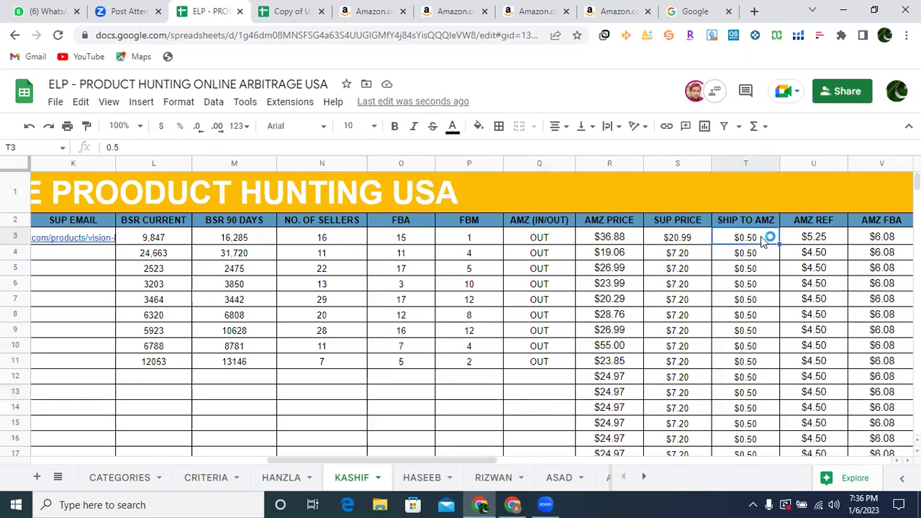
pyautogui.click(742, 160)
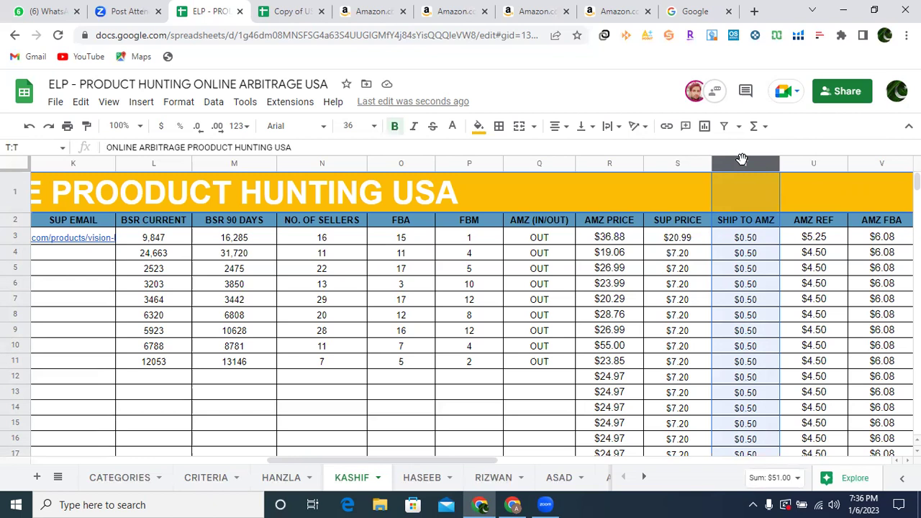
pyautogui.click(765, 235)
pyautogui.doubleClick(765, 235)
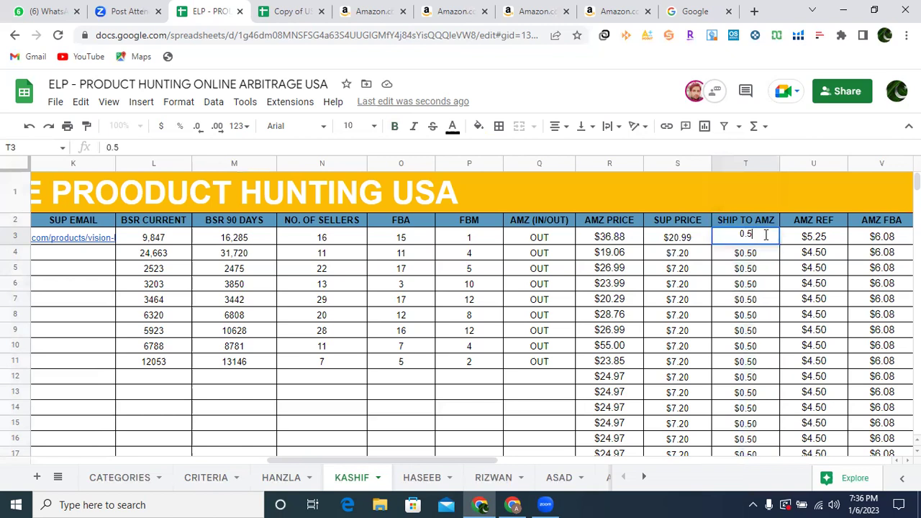
pyautogui.press('BackSpace')
pyautogui.press('BackSpace')
pyautogui.press('BackSpace')
pyautogui.write('1.00')
pyautogui.click(549, 407)
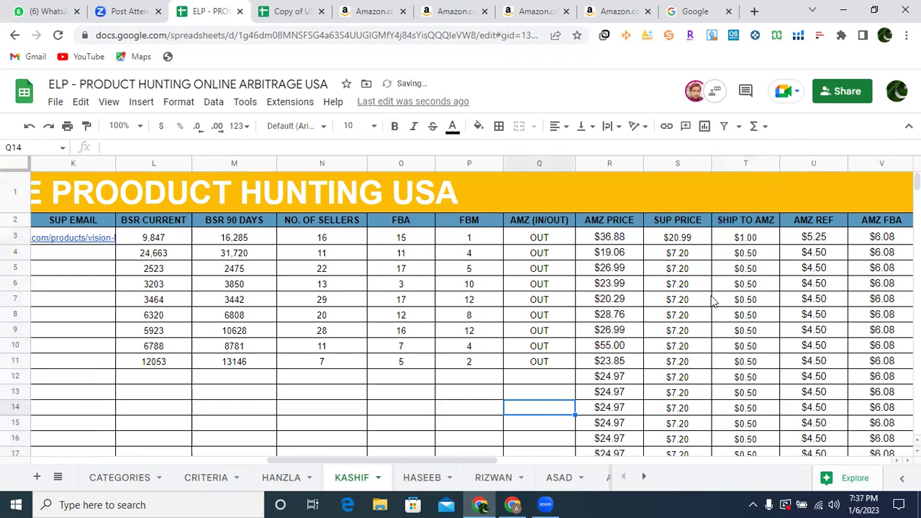
# Step: Review the first product's AMZ REF, AMZ FBA, AMZ PROFIT and ROI cells, and highlight the two fee columns U and V
pyautogui.click(828, 238)
pyautogui.press('Right')
pyautogui.press('Right')
pyautogui.press('Left')
pyautogui.press('Left')
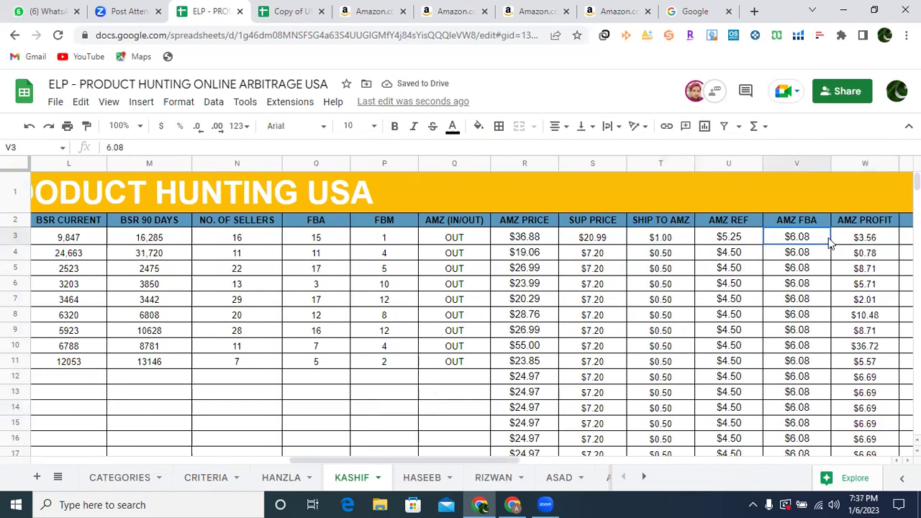
pyautogui.press('Right')
pyautogui.press('Right')
pyautogui.press('Right')
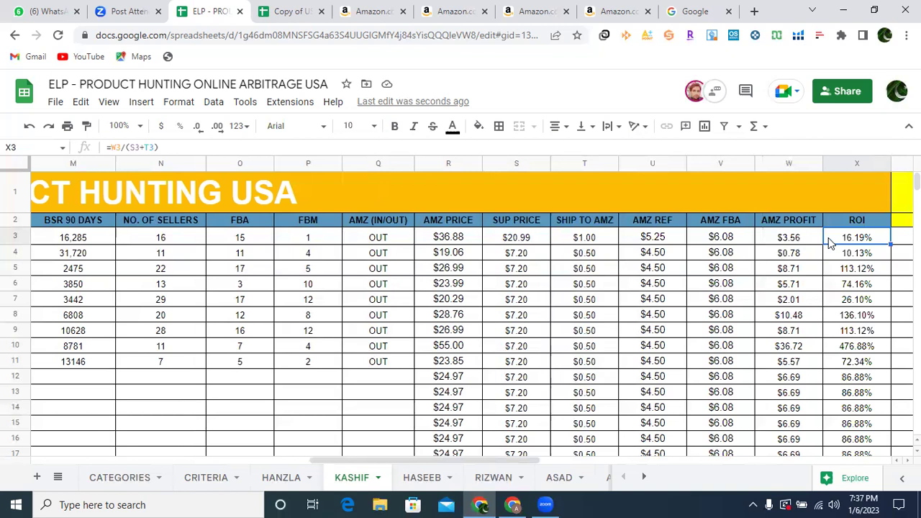
pyautogui.press('Left')
pyautogui.press('Left')
pyautogui.press('Left')
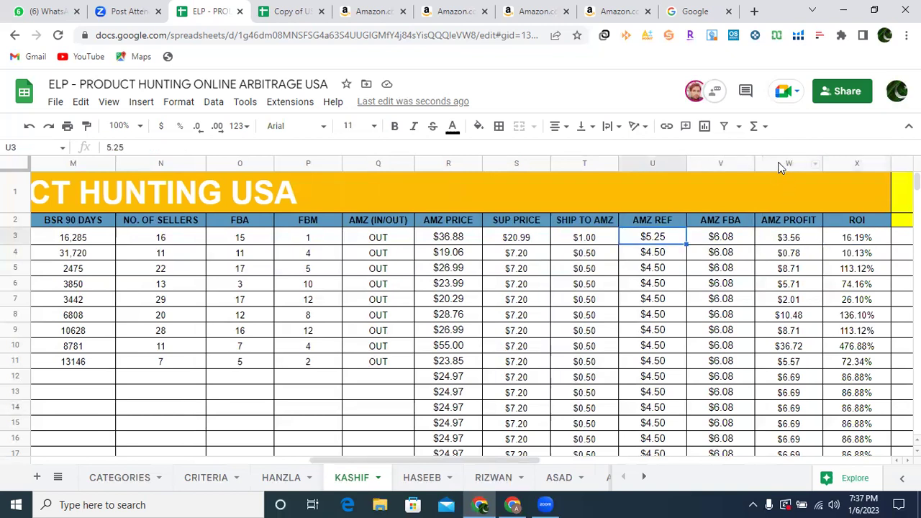
pyautogui.moveTo(658, 163); pyautogui.dragTo(695, 167)
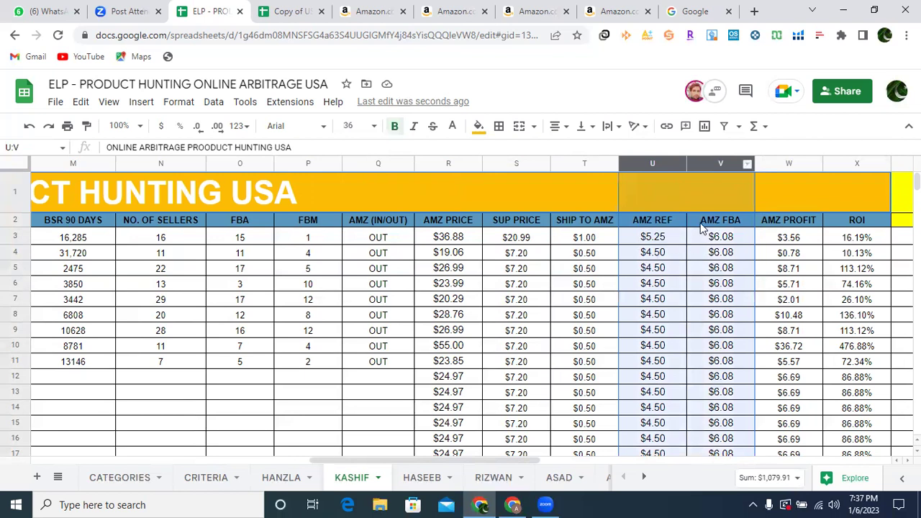
# Step: In a new browser tab, search Google for "amazon fba revenue calculator" and open the Seller Central Revenue Calculator as a guest
pyautogui.click(753, 12)
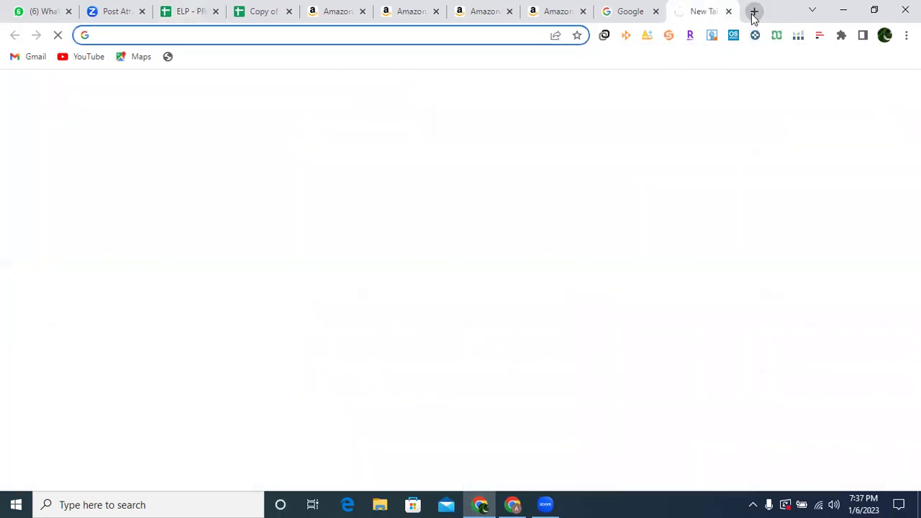
pyautogui.write('am')
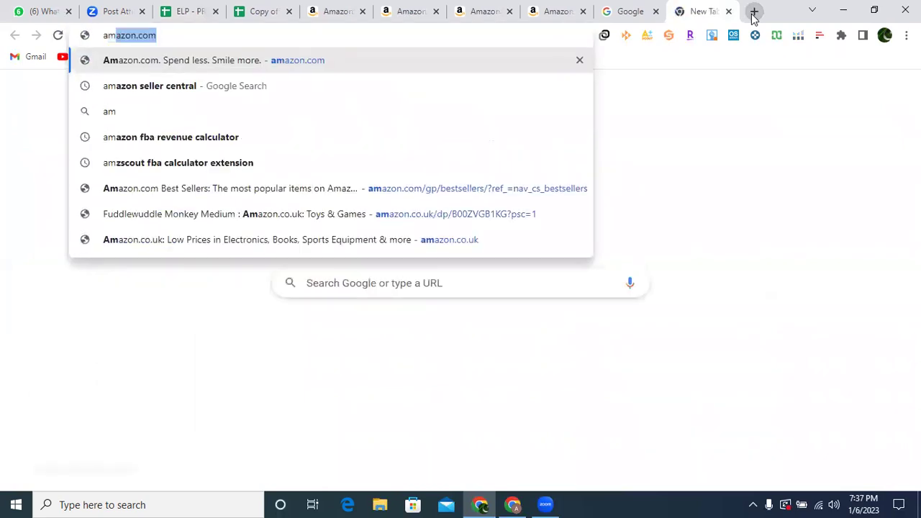
pyautogui.write('z')
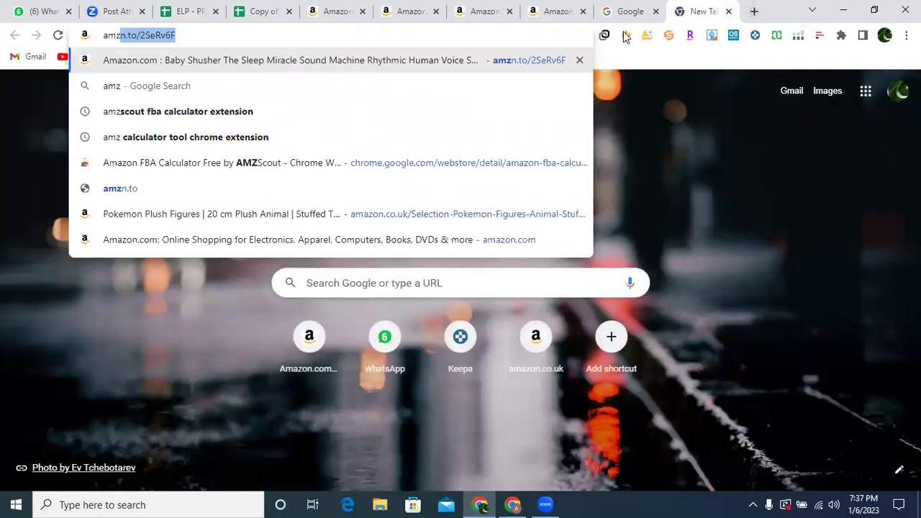
pyautogui.click(187, 33)
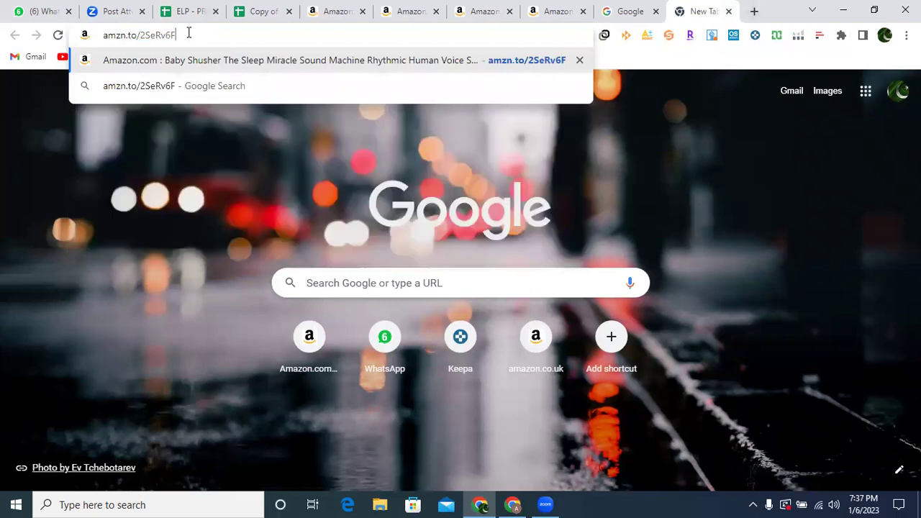
pyautogui.press('BackSpace')
pyautogui.press('BackSpace')
pyautogui.press('BackSpace')
pyautogui.press('BackSpace')
pyautogui.press('BackSpace')
pyautogui.press('BackSpace')
pyautogui.press('BackSpace')
pyautogui.press('BackSpace')
pyautogui.press('BackSpace')
pyautogui.press('BackSpace')
pyautogui.press('BackSpace')
pyautogui.press('BackSpace')
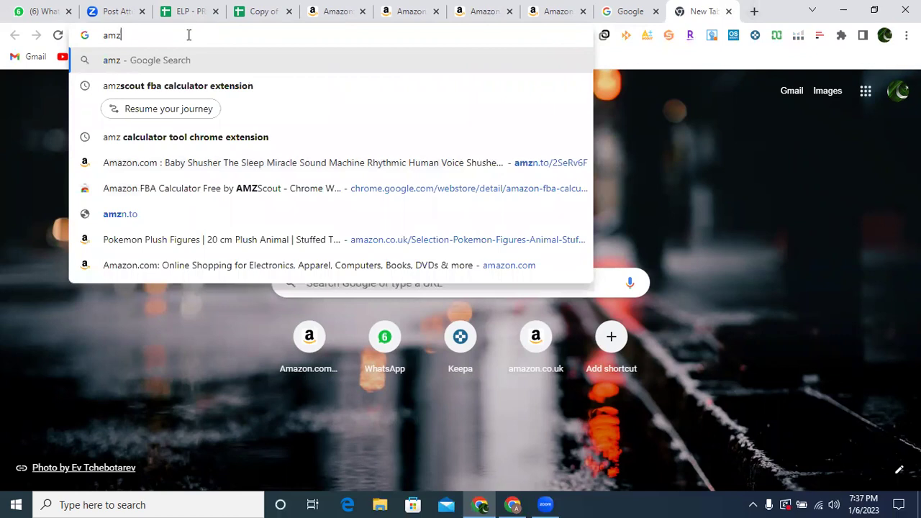
pyautogui.press('BackSpace')
pyautogui.write('azon.com')
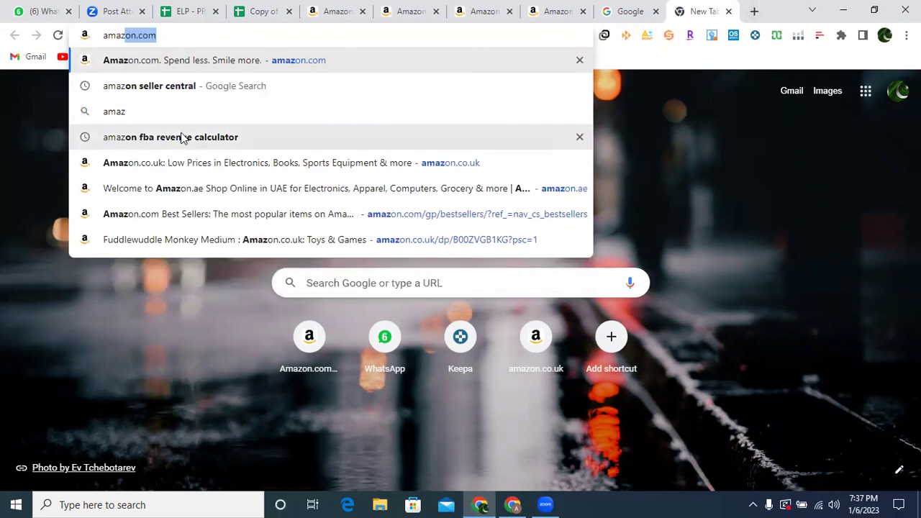
pyautogui.click(182, 137)
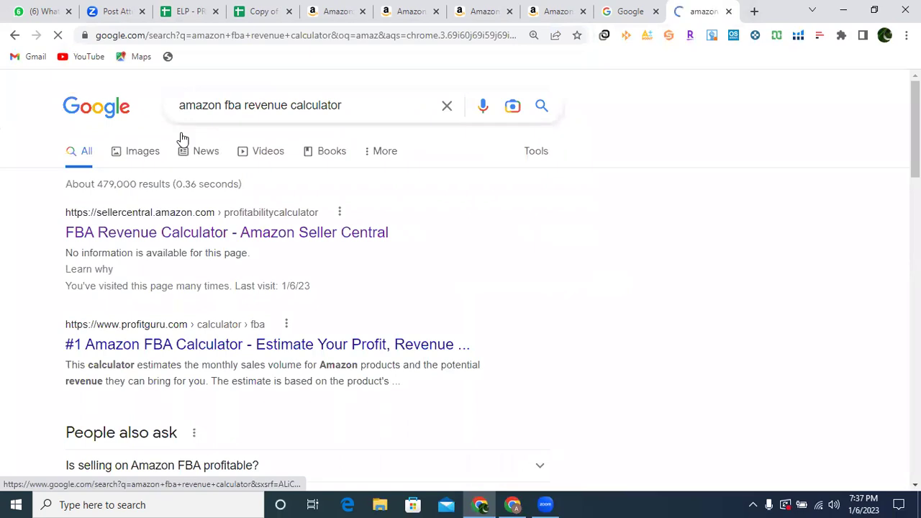
pyautogui.click(151, 236)
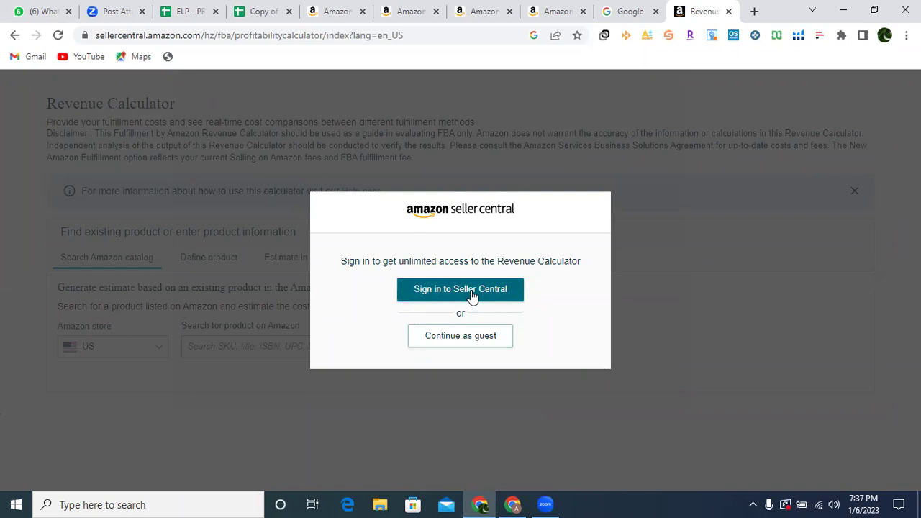
pyautogui.click(449, 337)
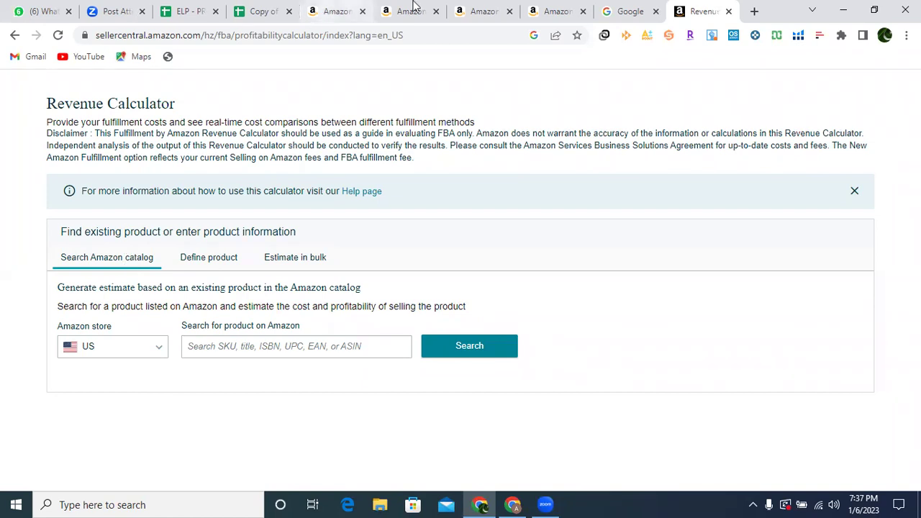
# Step: Copy the ASIN B009SD8YVM from the Ocular Pressure & Retina Defense page's address and search for it in the Revenue Calculator's US store
pyautogui.click(474, 14)
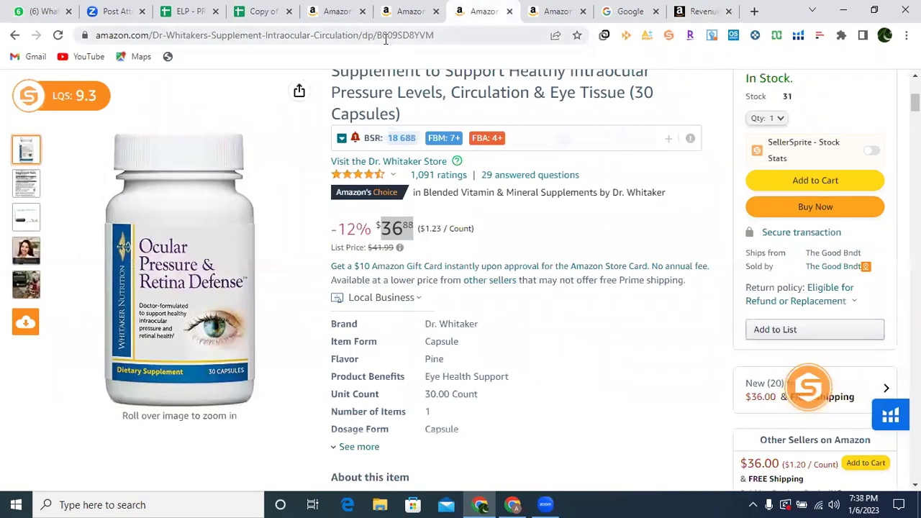
pyautogui.moveTo(377, 36); pyautogui.dragTo(435, 43)
pyautogui.hotkey('ctrl', 'c')
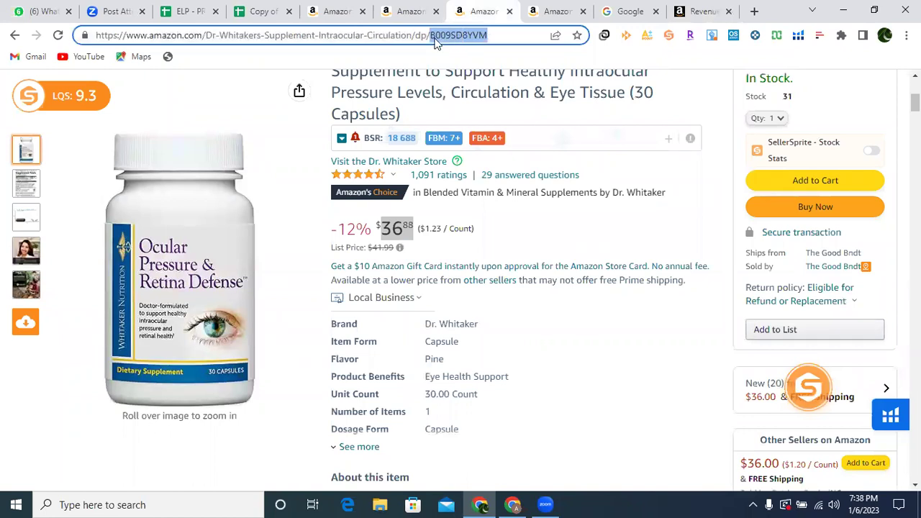
pyautogui.click(681, 19)
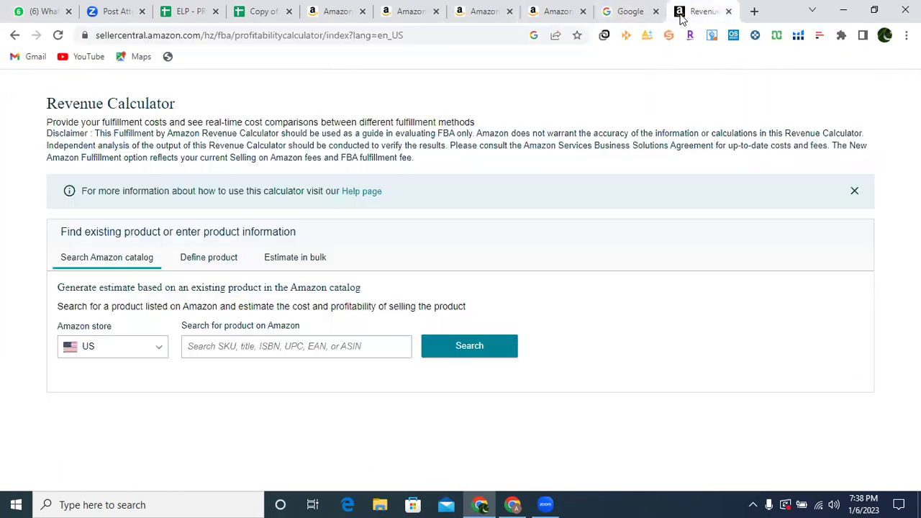
pyautogui.click(242, 348)
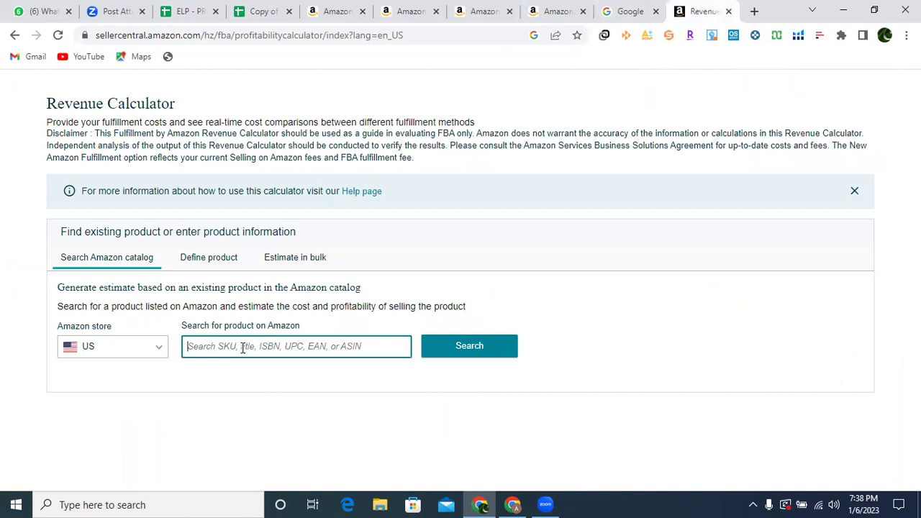
pyautogui.hotkey('ctrl', 'v')
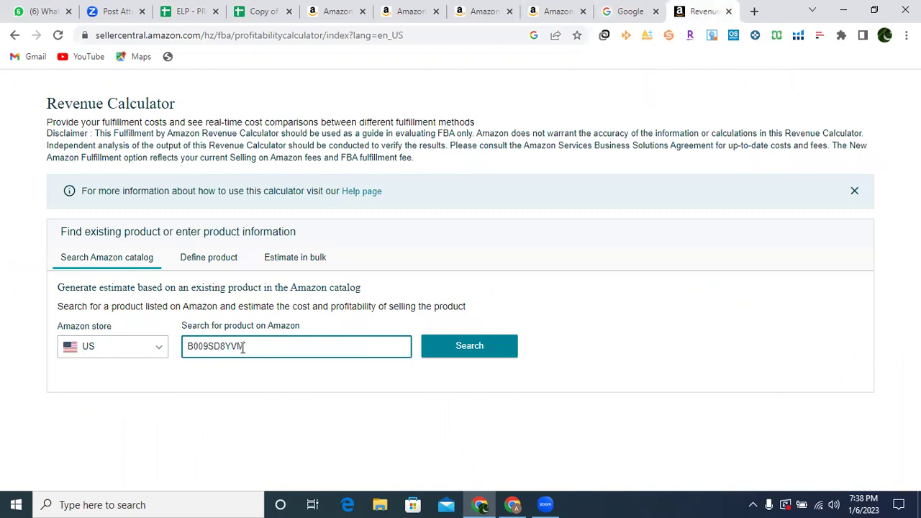
pyautogui.click(448, 348)
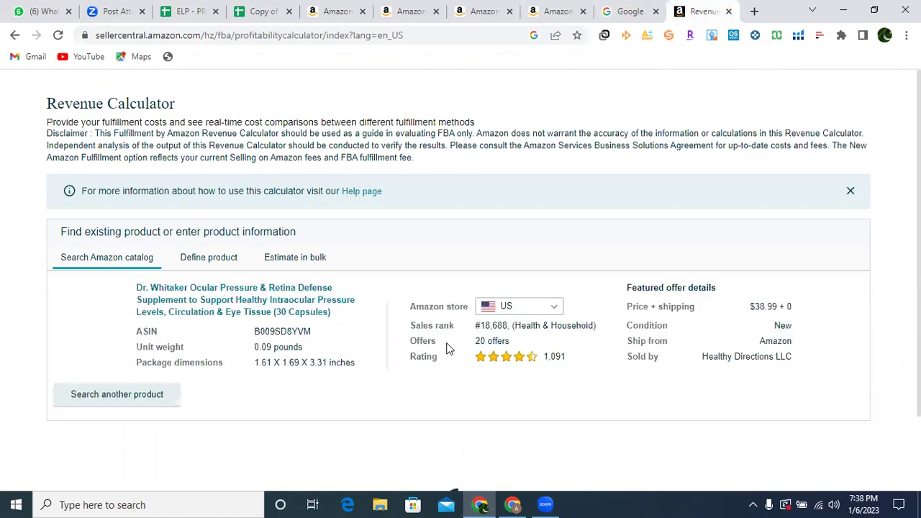
# Step: Set the item price under Amazon Fulfillment to 36.88 and review the Amazon fees for that price
pyautogui.scroll(2, 287, 359)
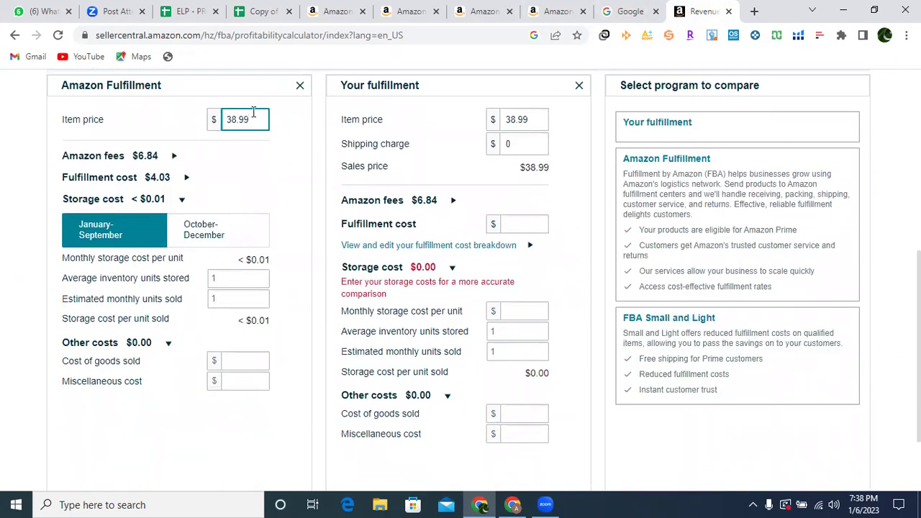
pyautogui.press('BackSpace')
pyautogui.press('BackSpace')
pyautogui.press('BackSpace')
pyautogui.press('BackSpace')
pyautogui.press('BackSpace')
pyautogui.write('36.88')
pyautogui.click(267, 173)
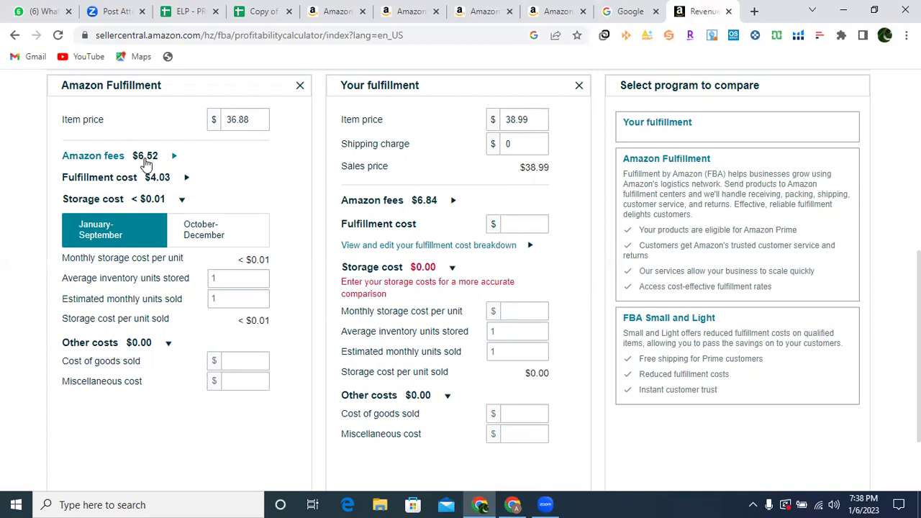
pyautogui.click(242, 121)
pyautogui.moveTo(225, 121); pyautogui.dragTo(253, 120)
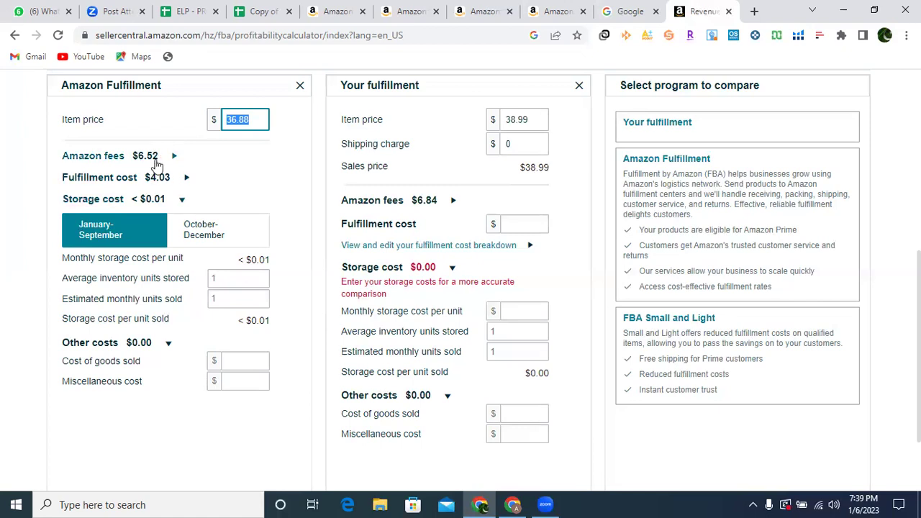
pyautogui.click(508, 144)
# Step: In the product hunting sheet, set the first product's referral fee, AMZ REF cell U3, to 6.52
pyautogui.click(189, 11)
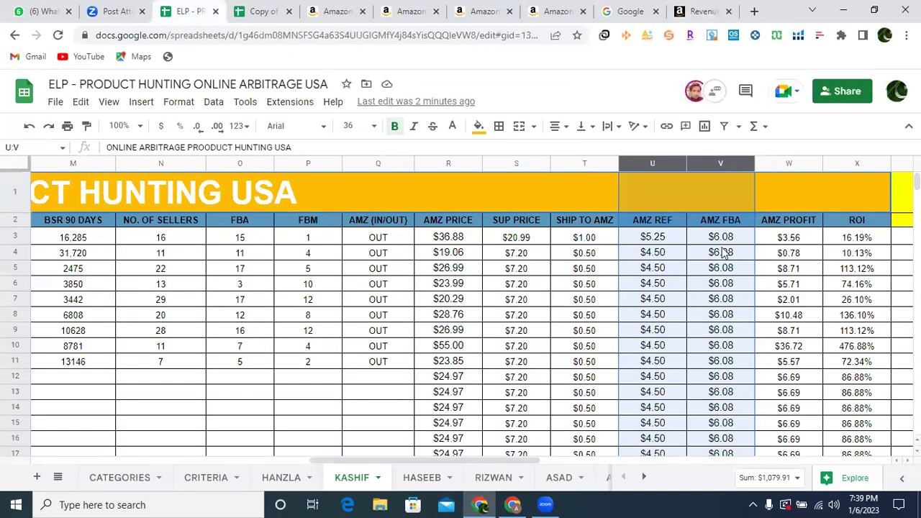
pyautogui.doubleClick(670, 236)
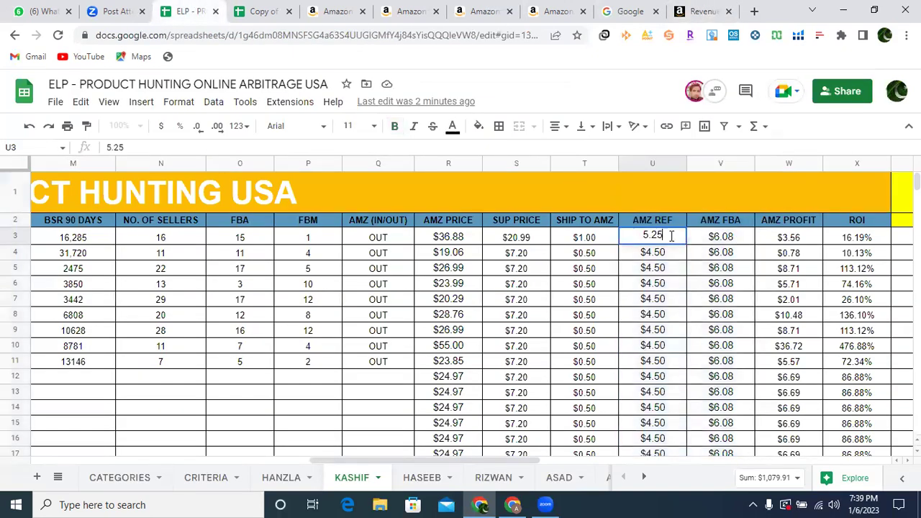
pyautogui.press('BackSpace')
pyautogui.press('BackSpace')
pyautogui.press('BackSpace')
pyautogui.press('BackSpace')
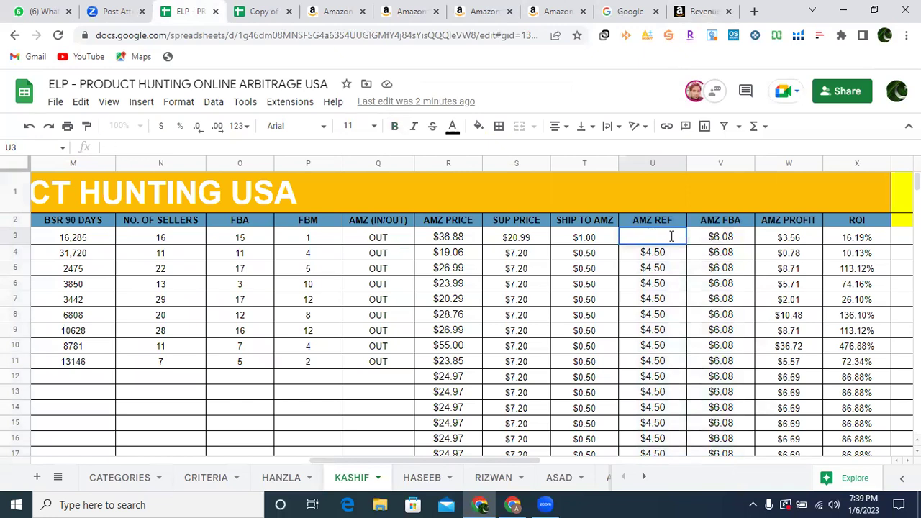
pyautogui.write('6.52')
pyautogui.click(672, 272)
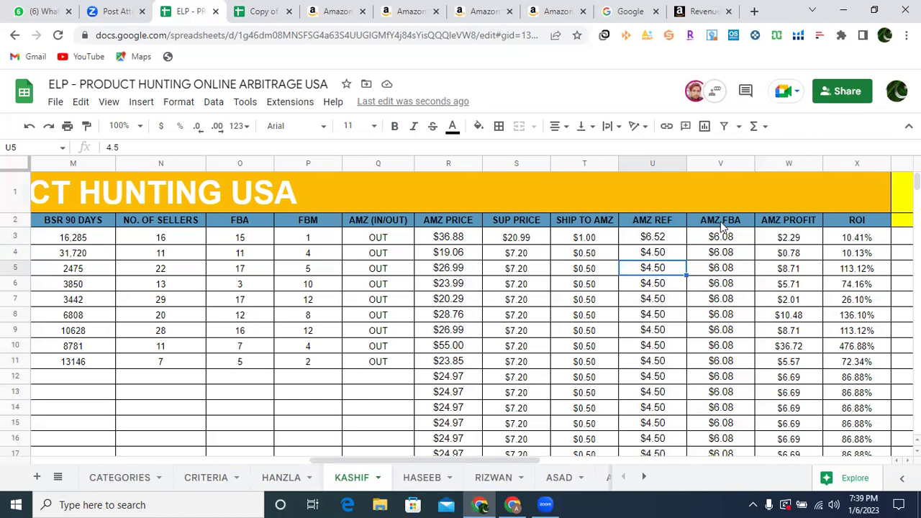
# Step: Check the Amazon Fulfillment cost in the Revenue Calculator and inspect the first product's profit formula in cell W3 of the sheet
pyautogui.click(740, 242)
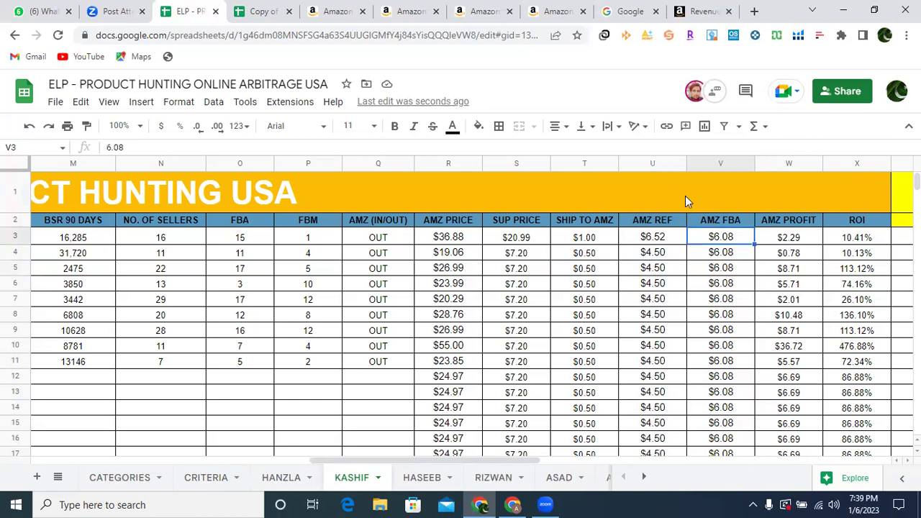
pyautogui.click(695, 10)
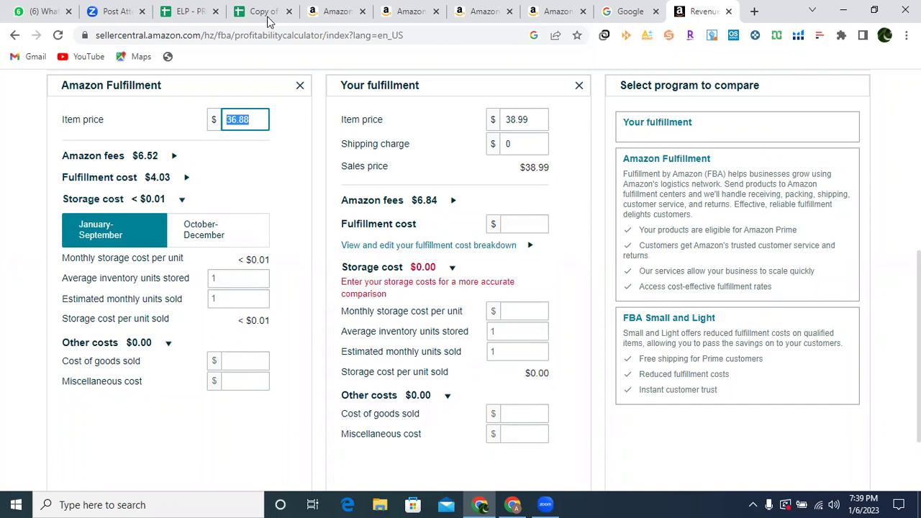
pyautogui.click(201, 10)
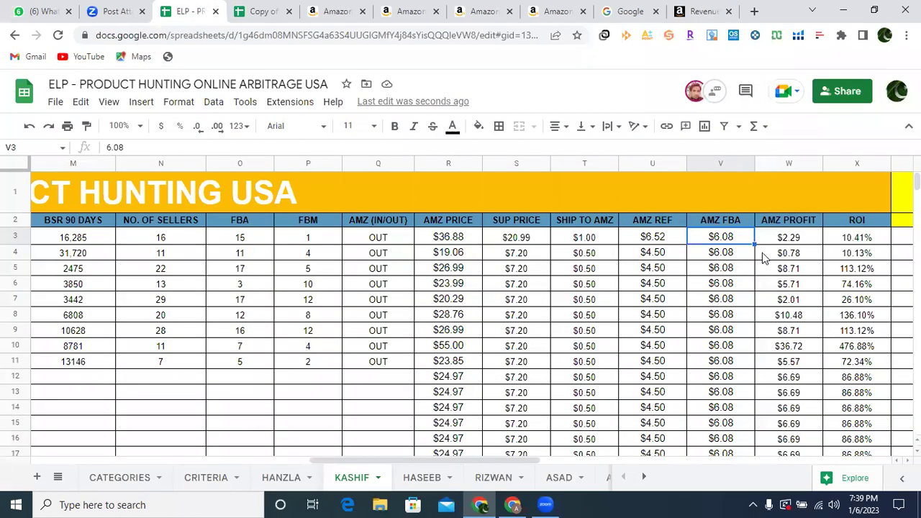
pyautogui.click(806, 238)
pyautogui.doubleClick(806, 237)
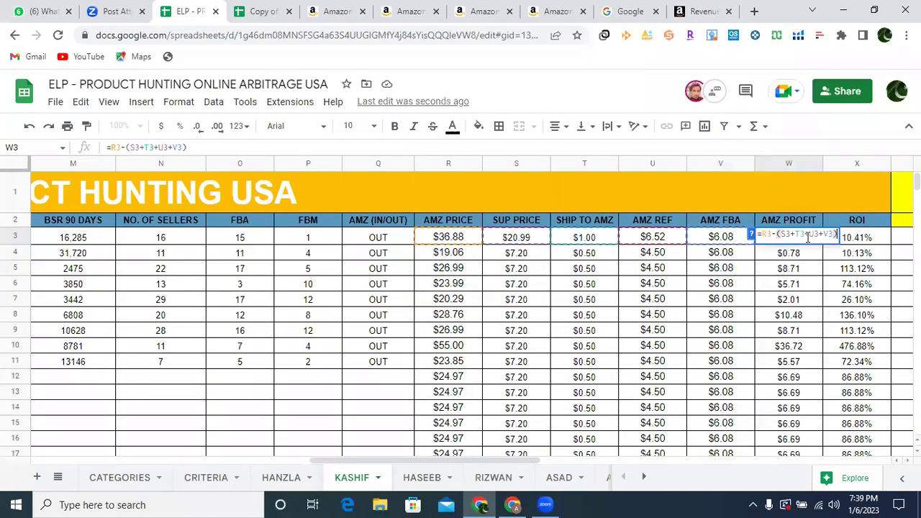
pyautogui.click(744, 300)
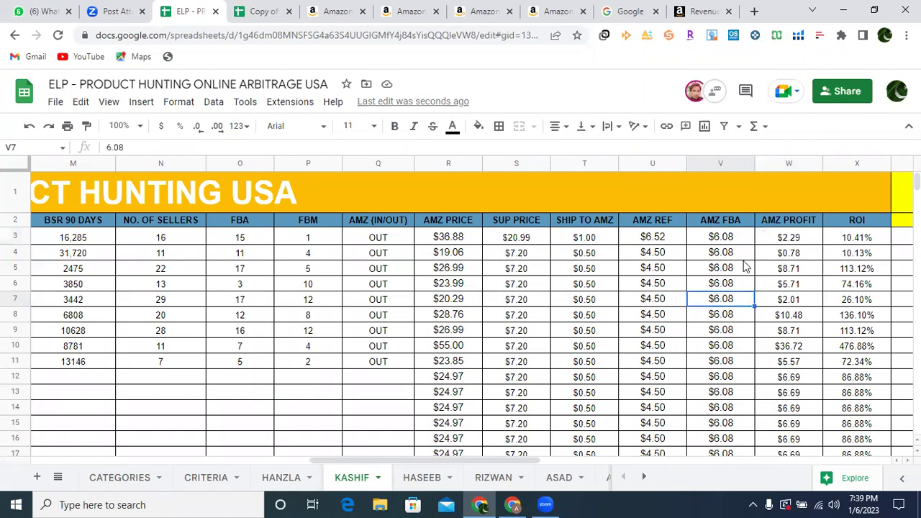
# Step: Set the first product's fulfillment fee, AMZ FBA cell V3, to 4.04 and check its AMZ PROFIT and ROI cells
pyautogui.doubleClick(741, 235)
pyautogui.press('BackSpace')
pyautogui.press('BackSpace')
pyautogui.press('BackSpace')
pyautogui.press('BackSpace')
pyautogui.write('4')
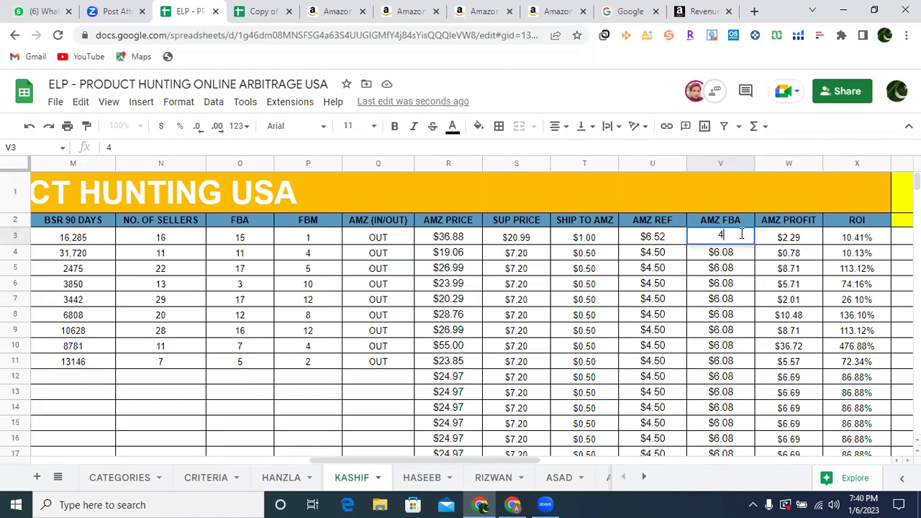
pyautogui.write('.04')
pyautogui.click(740, 249)
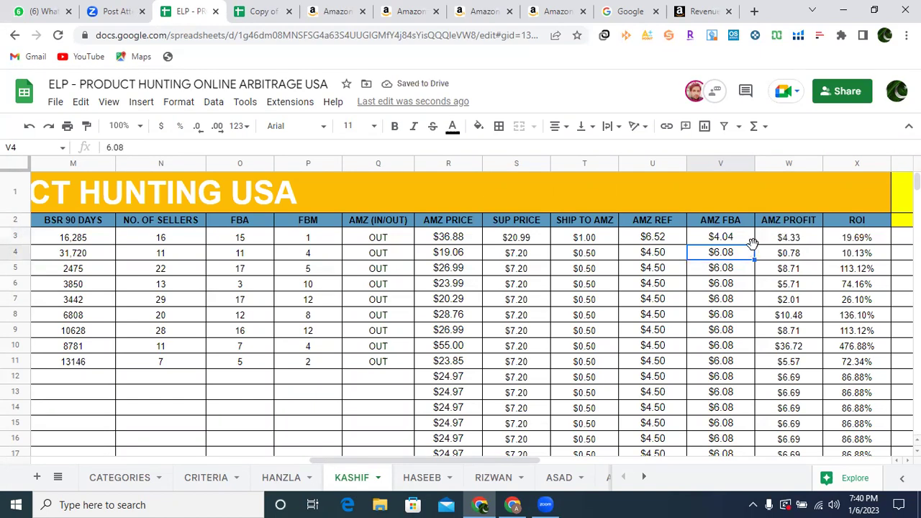
pyautogui.click(791, 239)
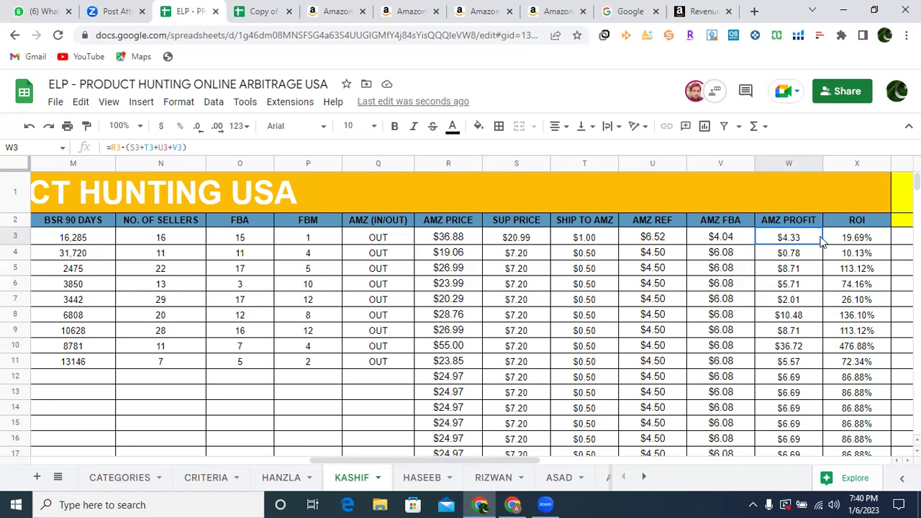
pyautogui.click(864, 239)
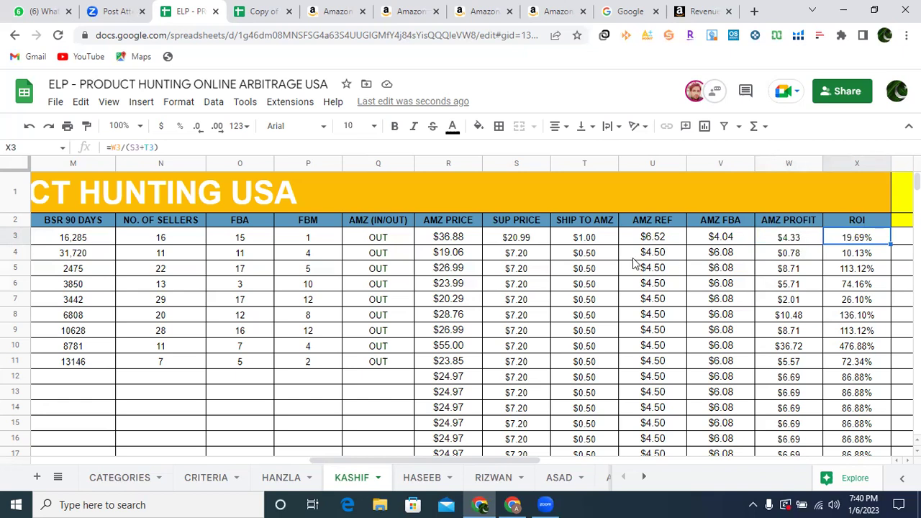
# Step: Set the first product's Amazon price, AMZ PRICE cell R3, to 38.99 and check its ROI cell
pyautogui.click(468, 238)
pyautogui.doubleClick(467, 240)
pyautogui.click(446, 235)
pyautogui.press('BackSpace')
pyautogui.write('8')
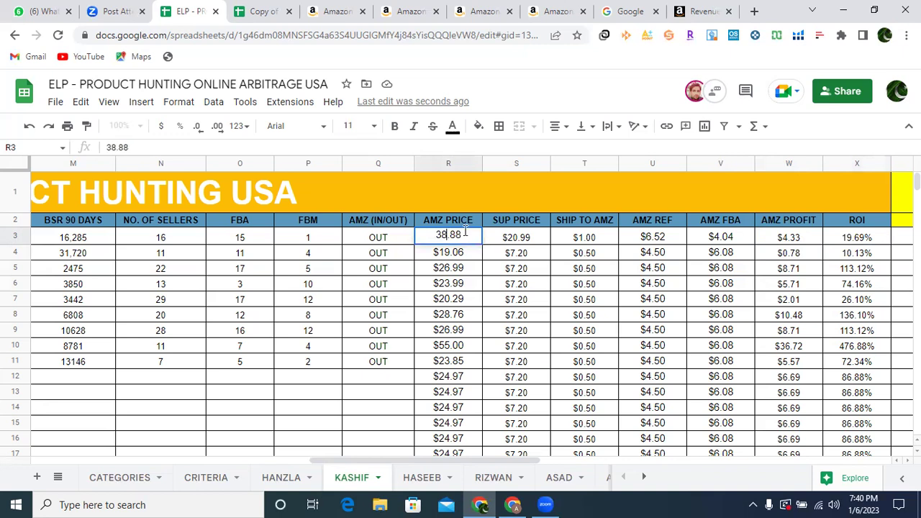
pyautogui.press('BackSpace')
pyautogui.write('99')
pyautogui.click(464, 291)
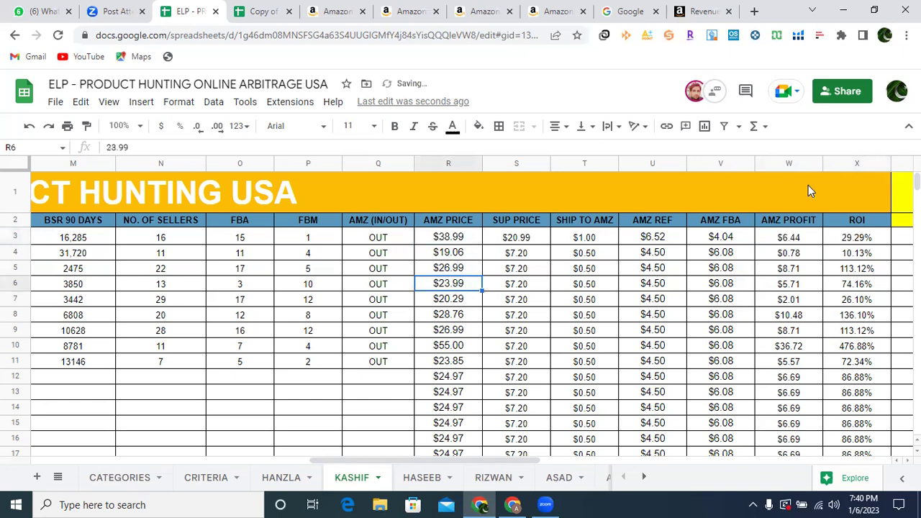
pyautogui.click(865, 242)
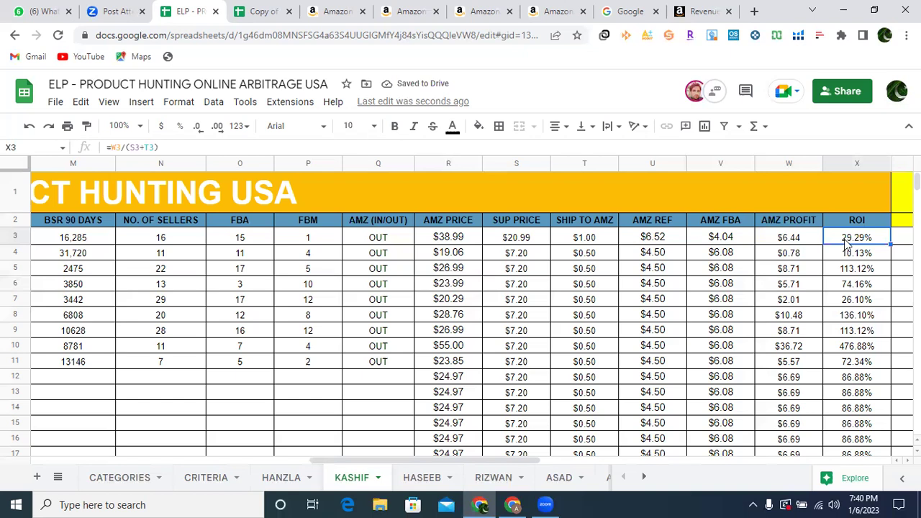
pyautogui.click(468, 238)
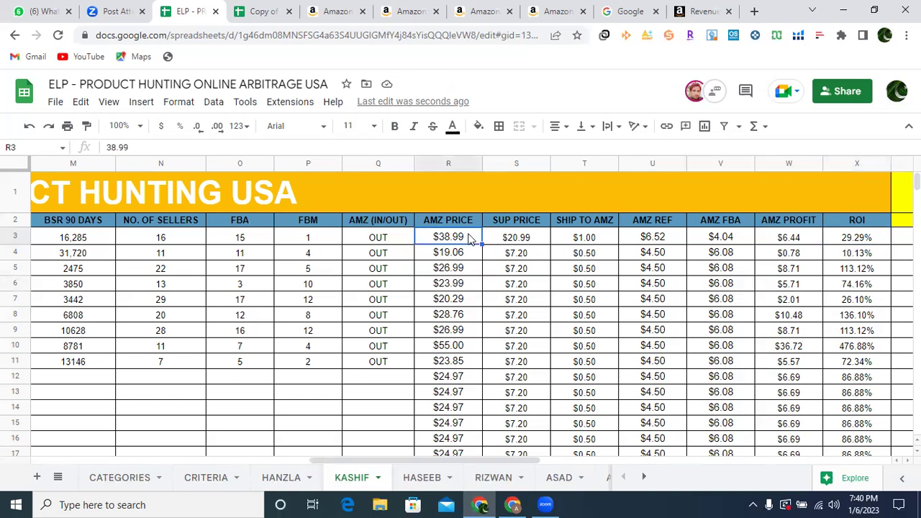
# Step: Inspect the first product's AMZ PROFIT and ROI formulas, and review row 3 back through its supplier and monthly sales cells
pyautogui.click(796, 241)
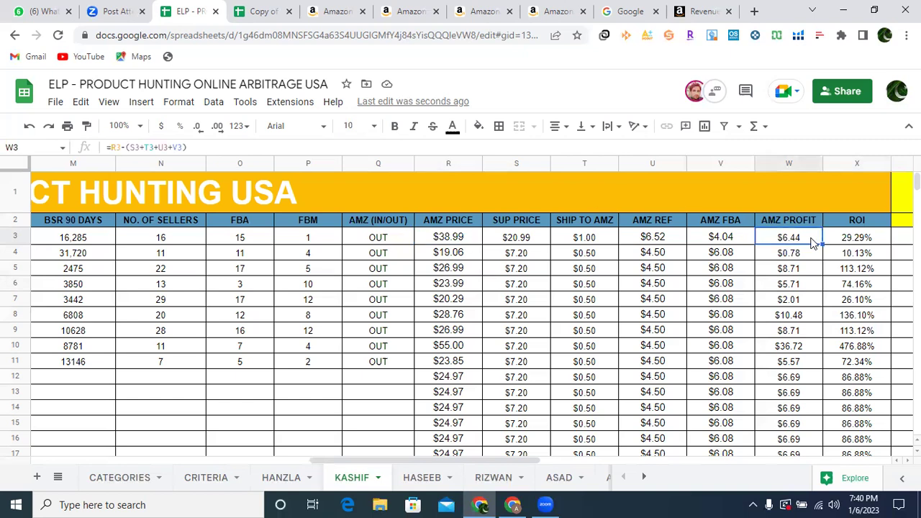
pyautogui.click(851, 239)
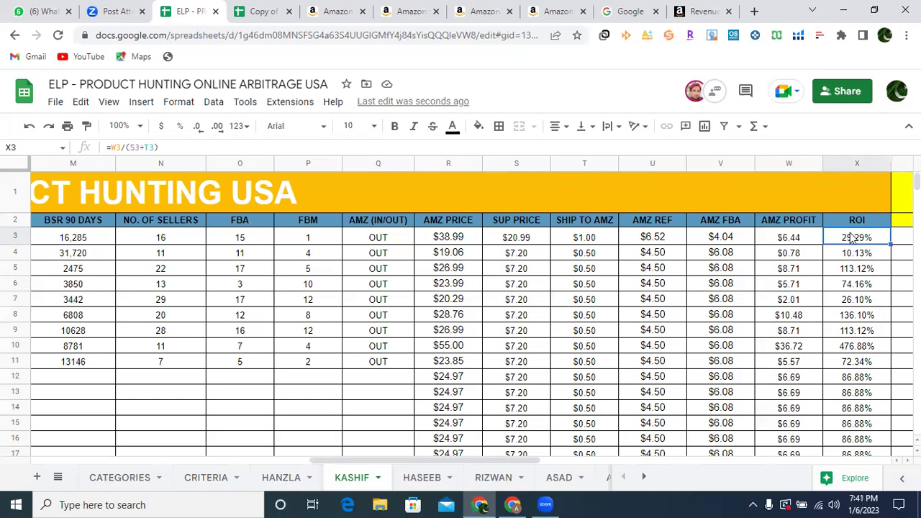
pyautogui.click(246, 239)
pyautogui.press('Left')
pyautogui.press('Left')
pyautogui.press('Left')
pyautogui.press('Left')
pyautogui.press('Left')
pyautogui.press('Left')
pyautogui.press('Left')
pyautogui.press('Left')
pyautogui.press('Left')
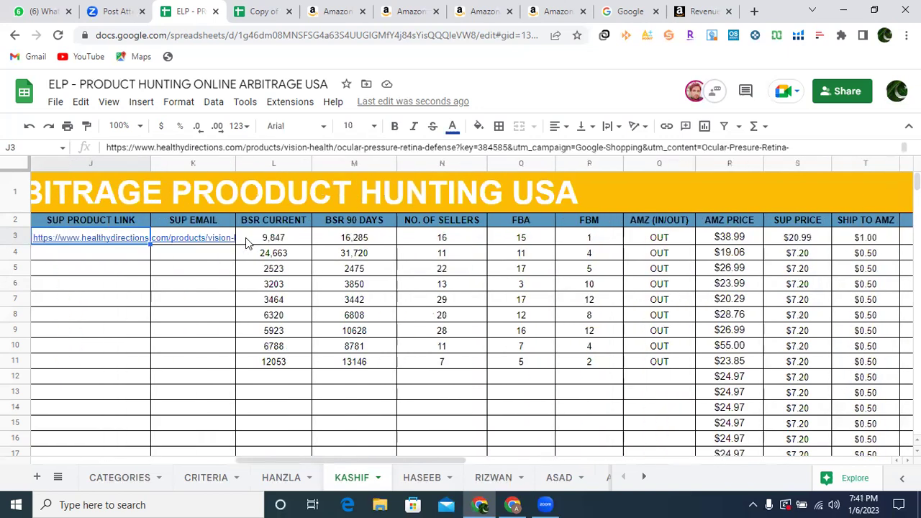
pyautogui.press('Left')
pyautogui.press('Left')
pyautogui.press('Right')
pyautogui.press('Right')
pyautogui.press('Right')
pyautogui.press('Right')
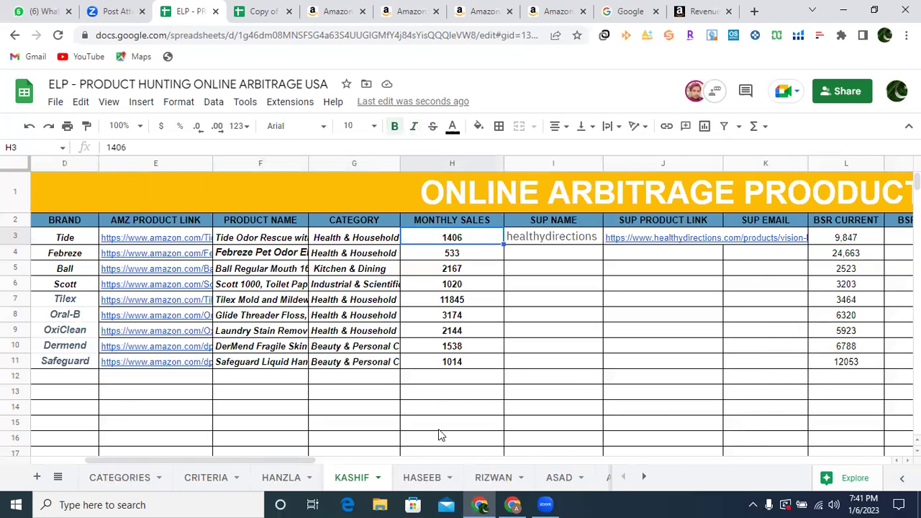
# Step: Look over the supplier page and the open Amazon listings for another product to source
pyautogui.moveTo(513, 503)
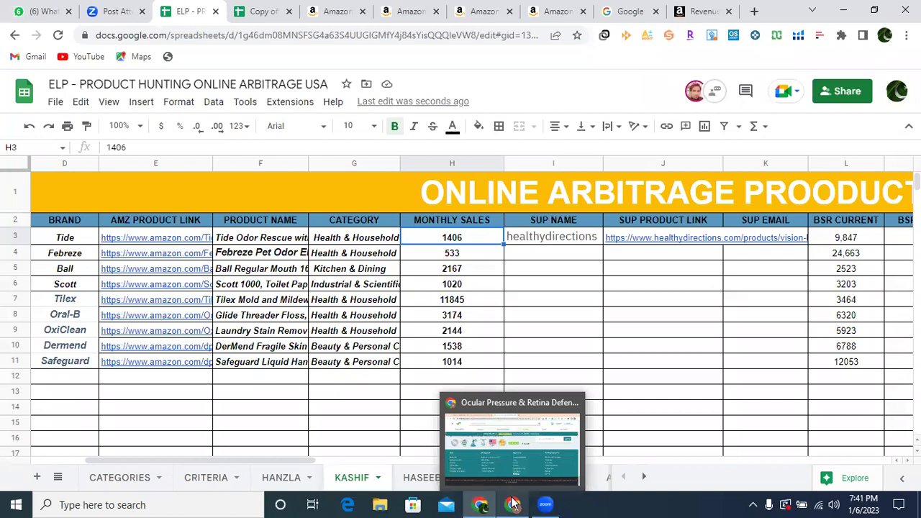
pyautogui.click(512, 504)
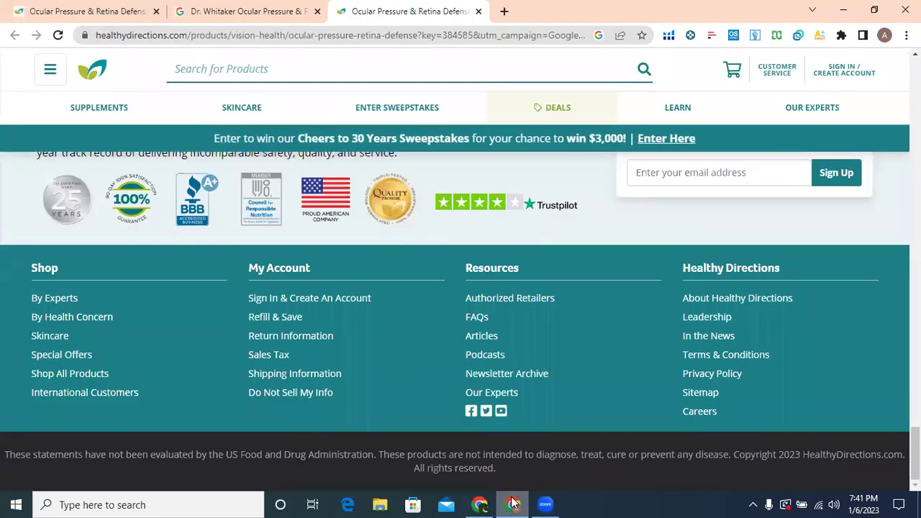
pyautogui.click(479, 504)
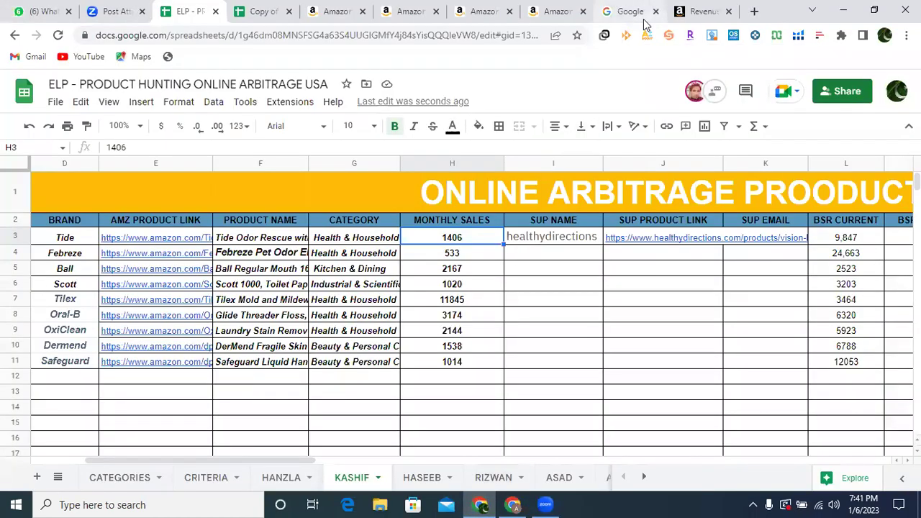
pyautogui.click(485, 12)
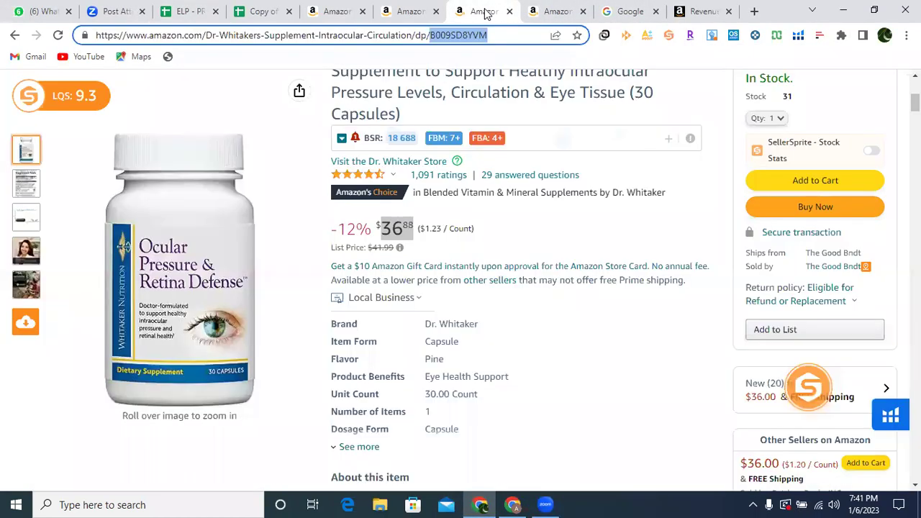
pyautogui.click(334, 11)
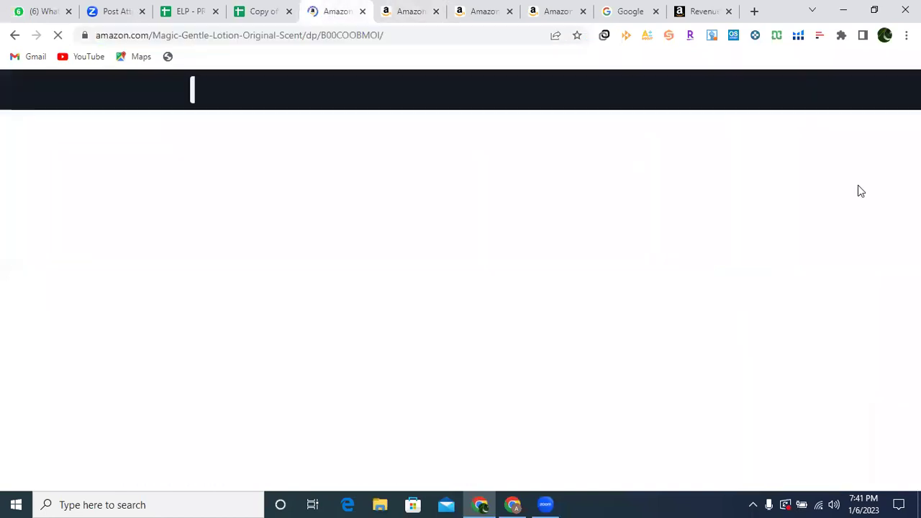
pyautogui.scroll(-2, 879, 185)
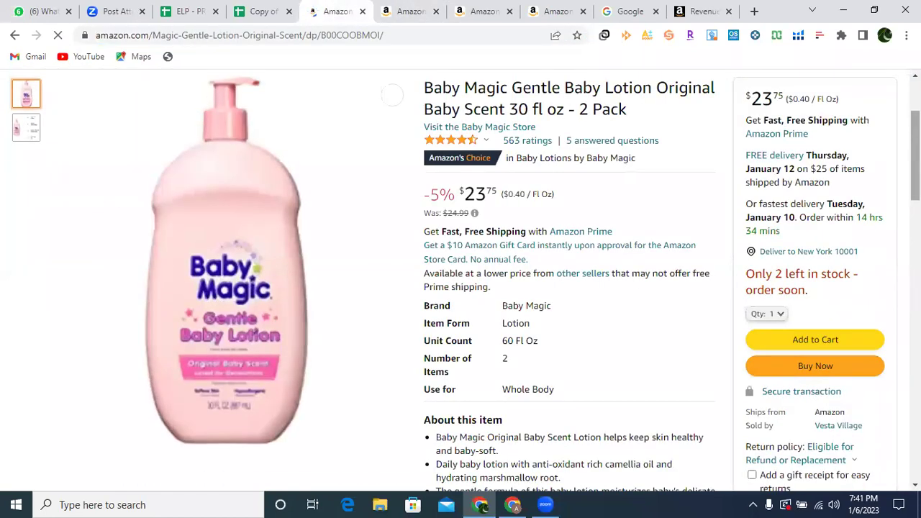
# Step: Switch to the SodaStream Diet Tonic listing on Amazon and copy its full product title
pyautogui.click(407, 12)
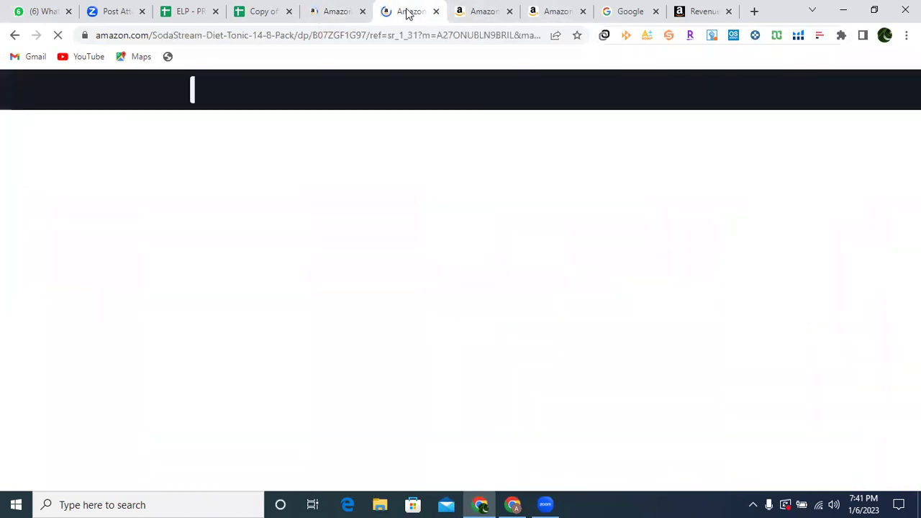
pyautogui.scroll(-1, 472, 276)
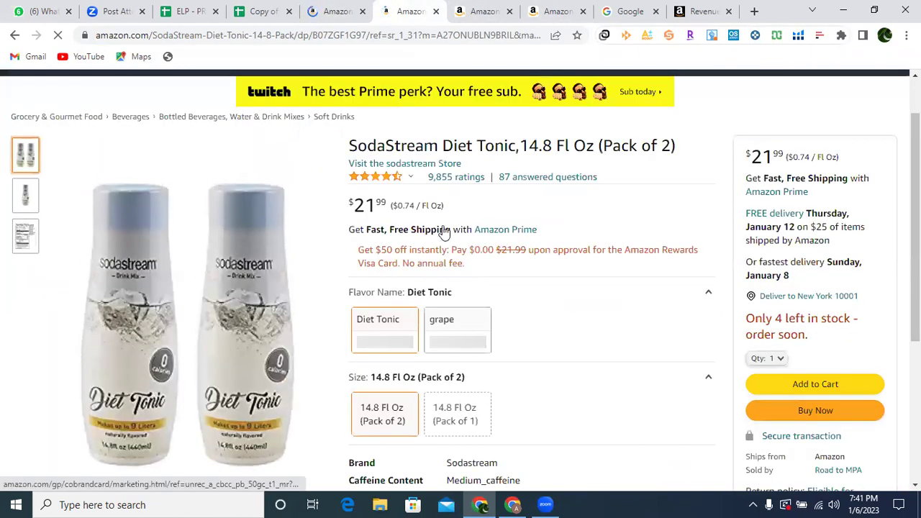
pyautogui.moveTo(348, 144); pyautogui.dragTo(684, 149)
pyautogui.hotkey('ctrl', 'c')
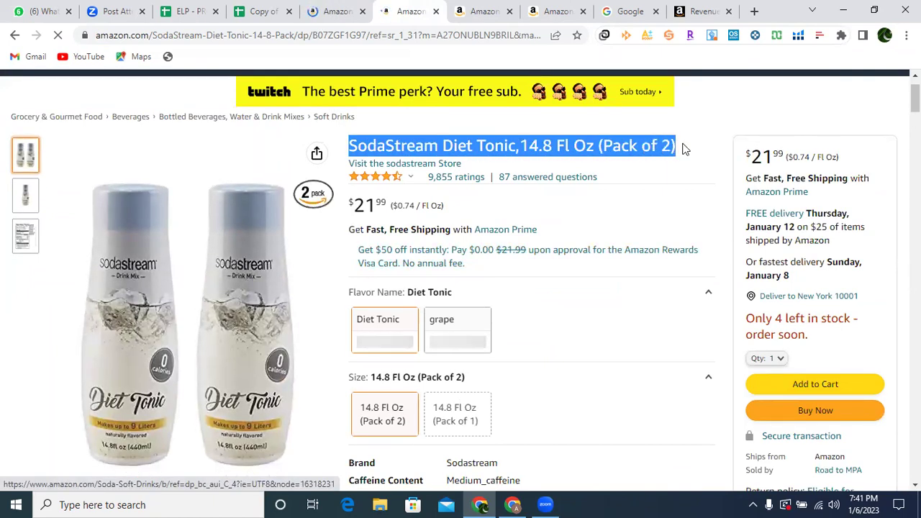
# Step: In the other browser window, replace the Google Shopping query with "SodaStream Diet Tonic,14.8 Fl Oz (Pack of 2)" and run the search
pyautogui.click(514, 504)
pyautogui.click(272, 12)
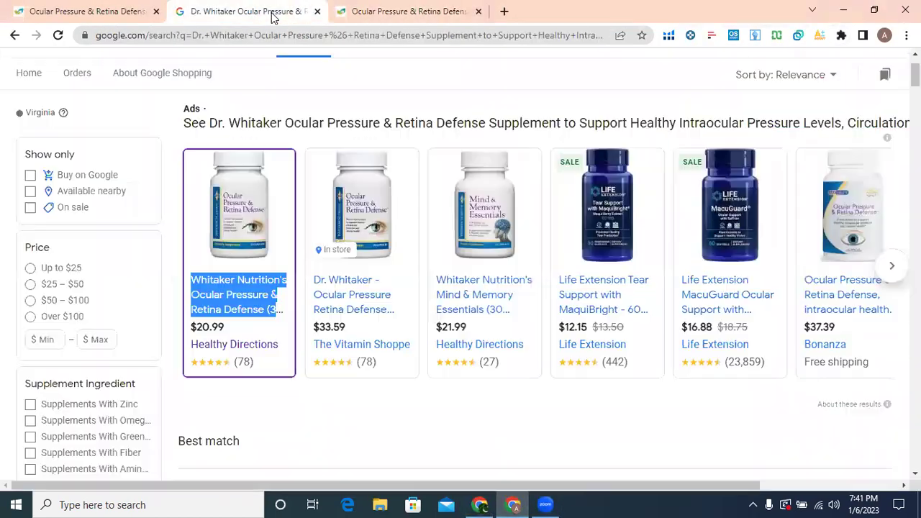
pyautogui.scroll(1, 460, 287)
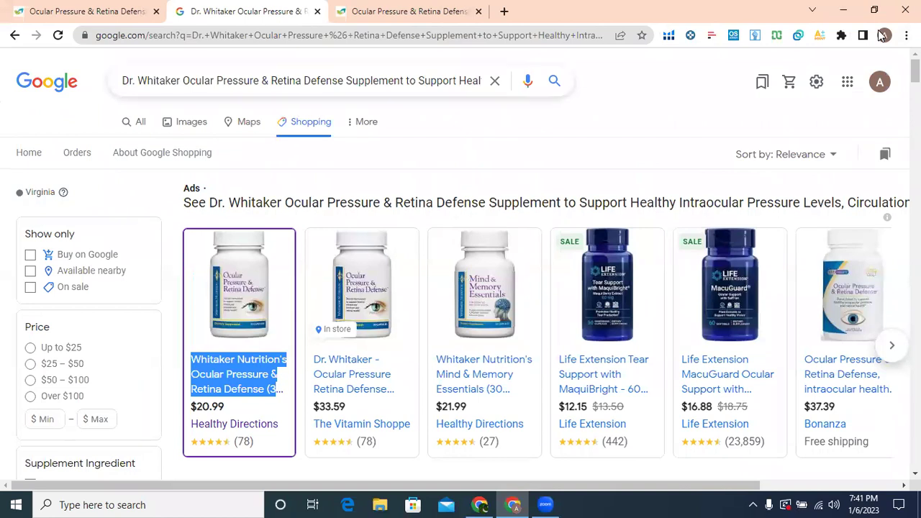
pyautogui.press('/')
pyautogui.press('Right')
pyautogui.press('Right')
pyautogui.press('Right')
pyautogui.press('Right')
pyautogui.press('Right')
pyautogui.press('Right')
pyautogui.press('Right')
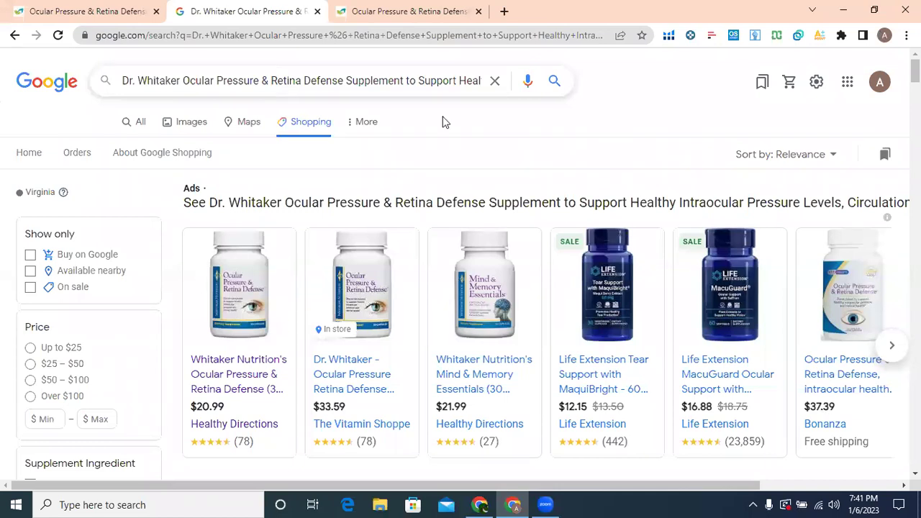
pyautogui.tripleClick(442, 83)
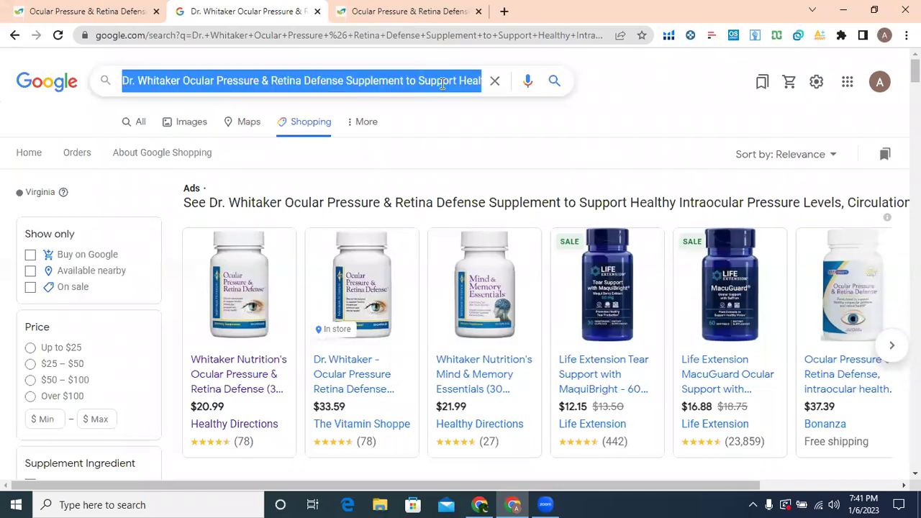
pyautogui.press('BackSpace')
pyautogui.hotkey('ctrl', 'v')
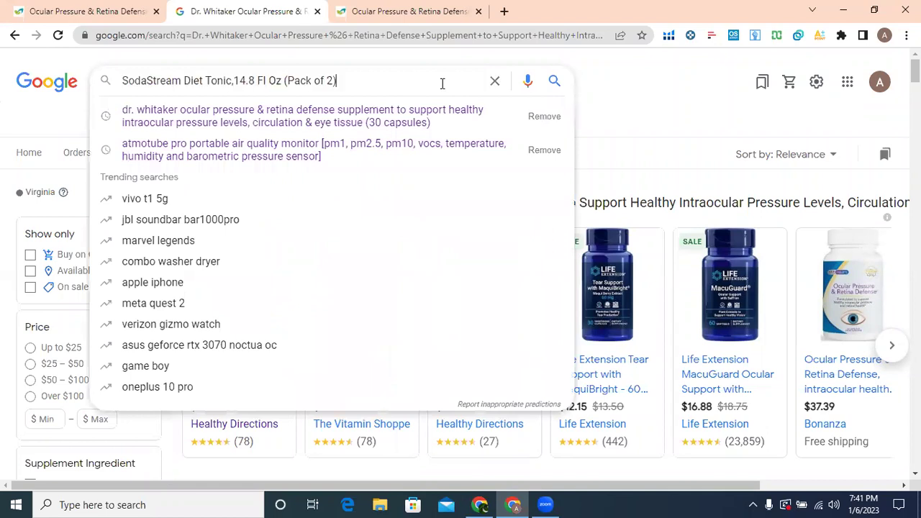
pyautogui.press('Return')
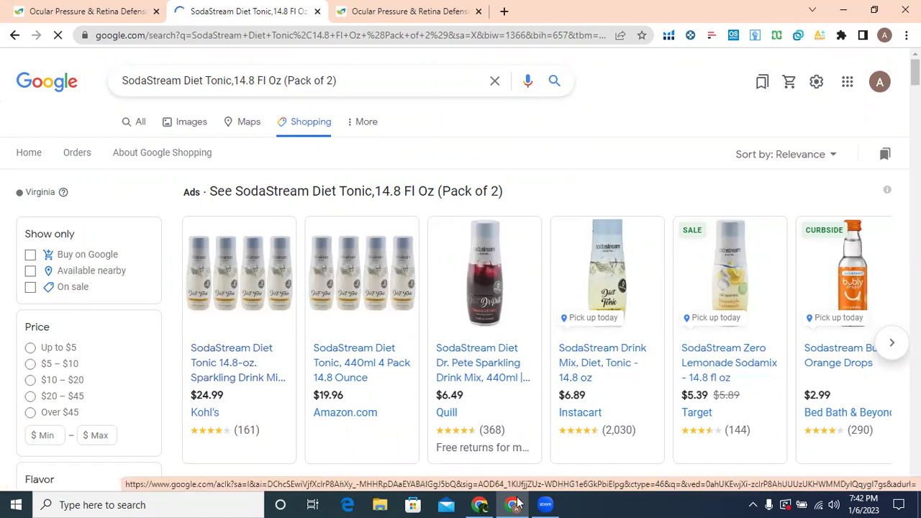
# Step: Compare the Amazon listing's pack size and price for SodaStream Diet Tonic with the Google Shopping offers
pyautogui.click(480, 504)
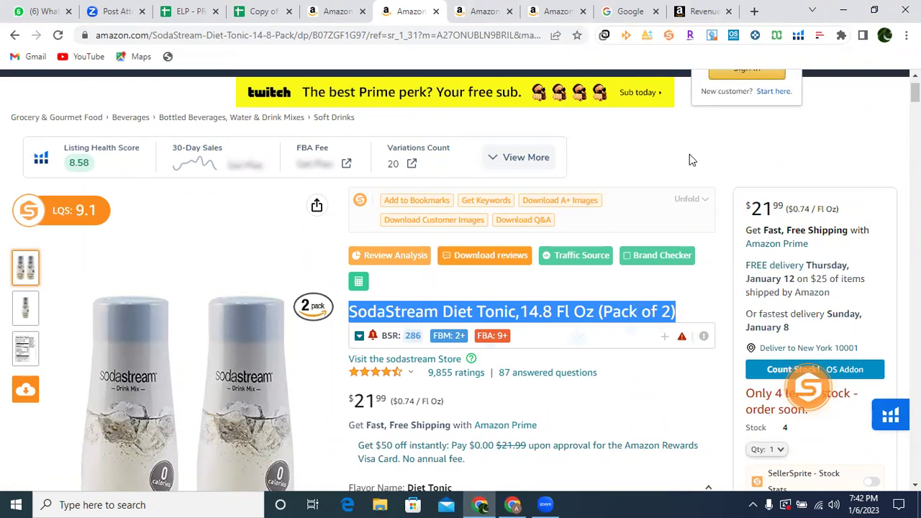
pyautogui.click(513, 504)
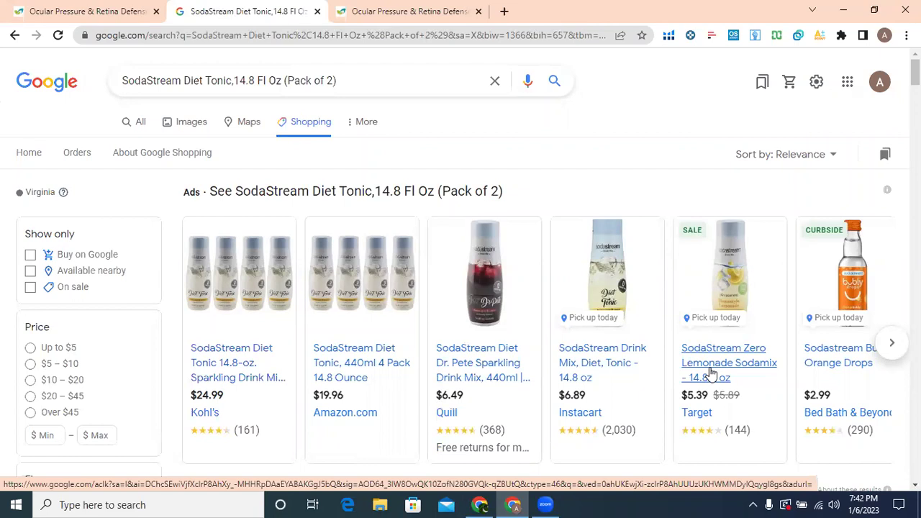
pyautogui.click(479, 505)
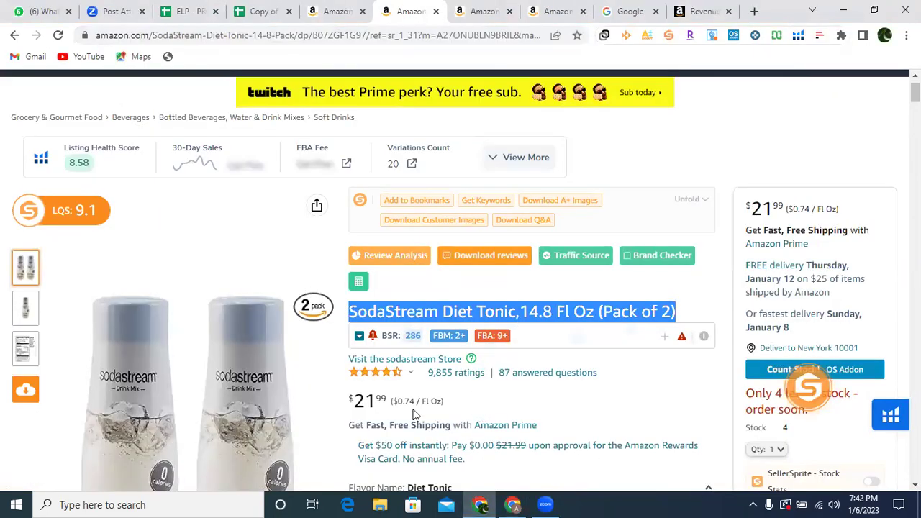
pyautogui.moveTo(357, 394); pyautogui.dragTo(387, 405)
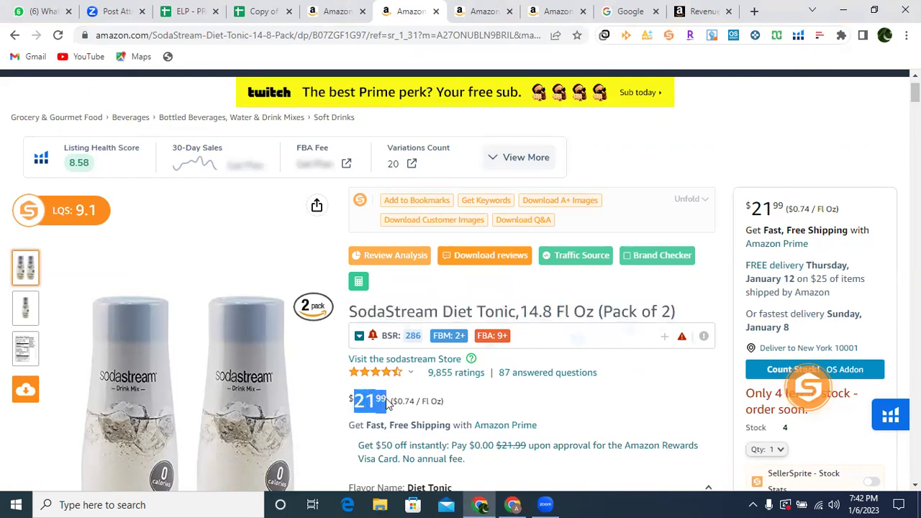
pyautogui.click(512, 504)
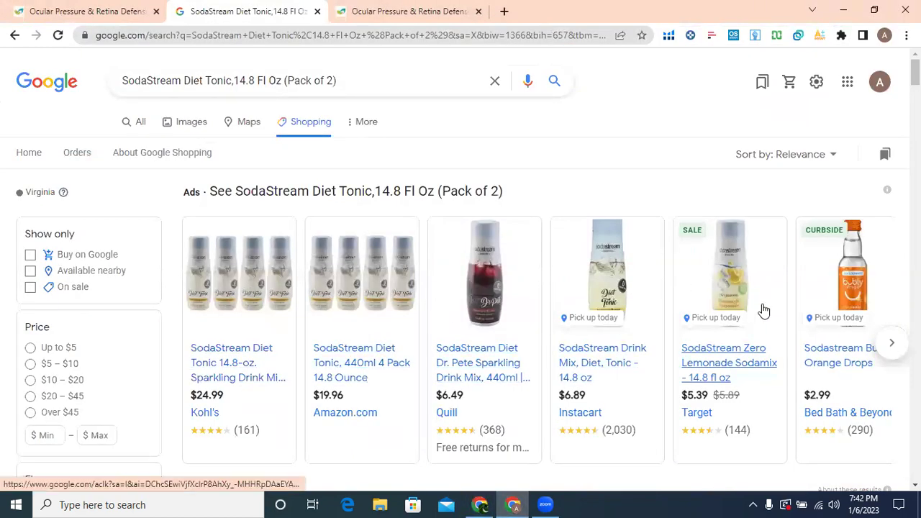
# Step: Browse further sponsored offers and open Ace Hardware's SodaStream Diet Tonic Soda Mix 14.8 oz 1 pk product page
pyautogui.click(892, 346)
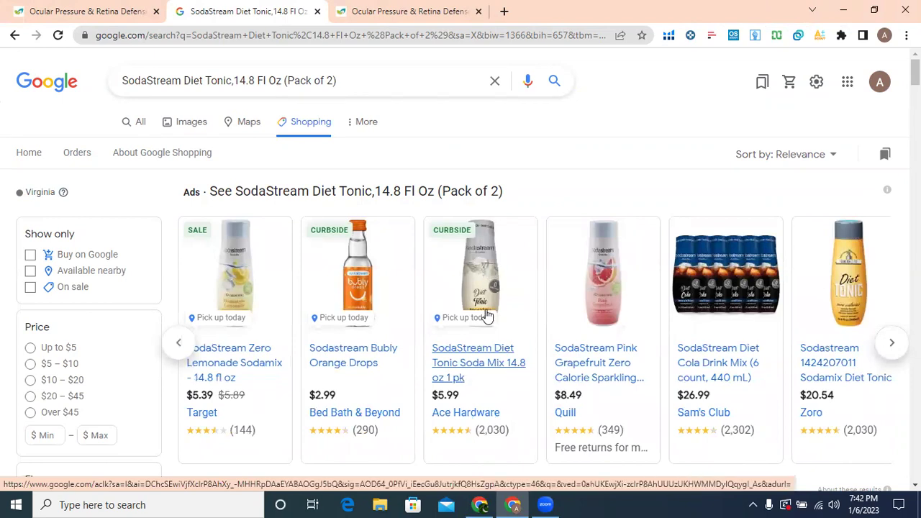
pyautogui.click(484, 353)
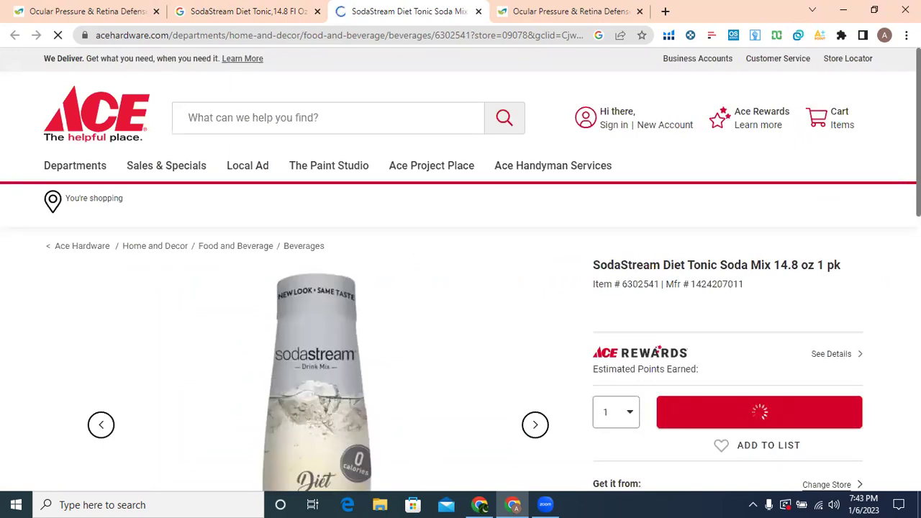
pyautogui.scroll(-1, 461, 287)
pyautogui.scroll(-2, 460, 288)
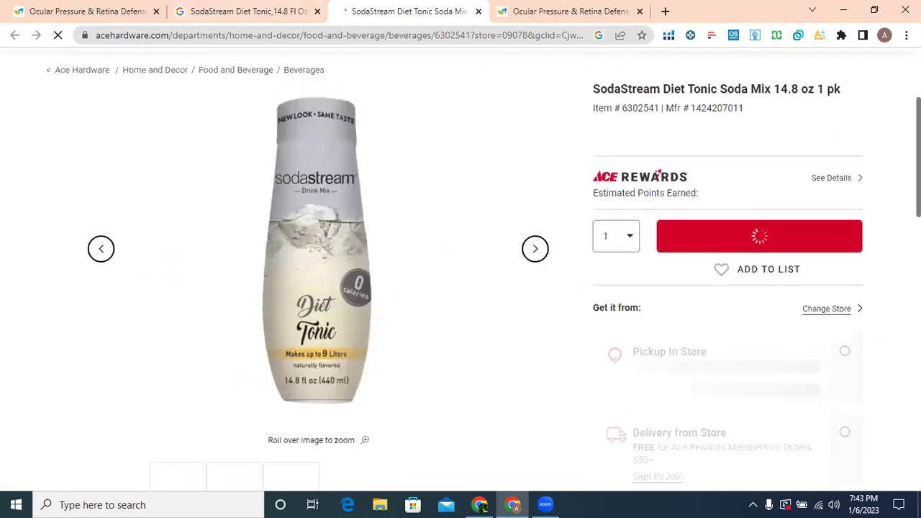
# Step: Compare the bottle on the Amazon SodaStream listing with the Ace Hardware product and check the supplier's price
pyautogui.click(479, 505)
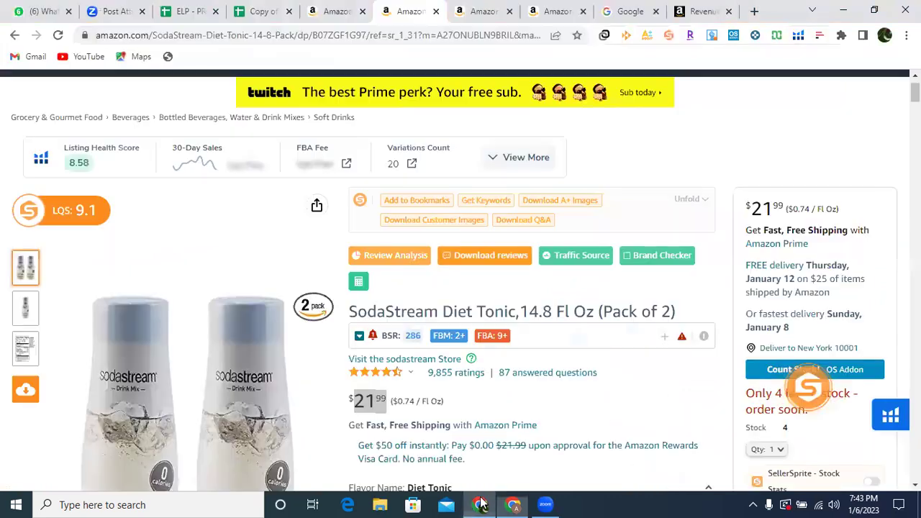
pyautogui.scroll(-3, 869, 183)
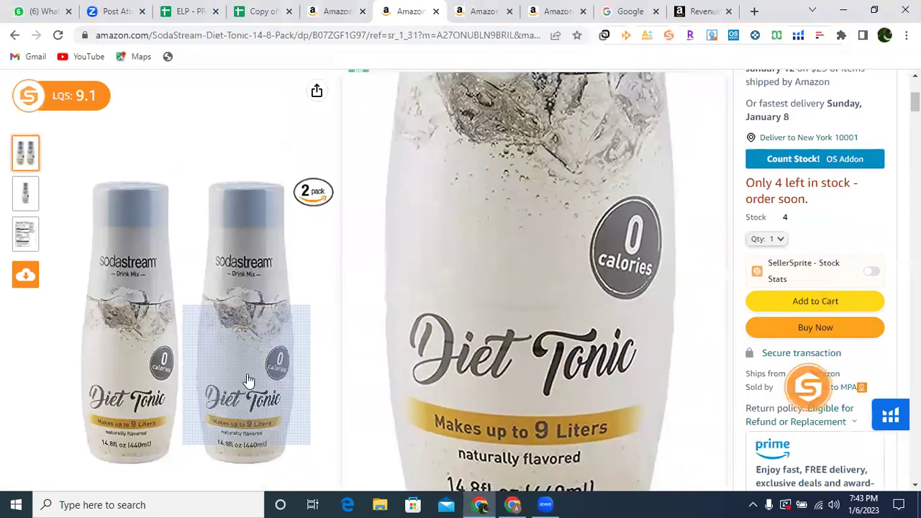
pyautogui.click(516, 504)
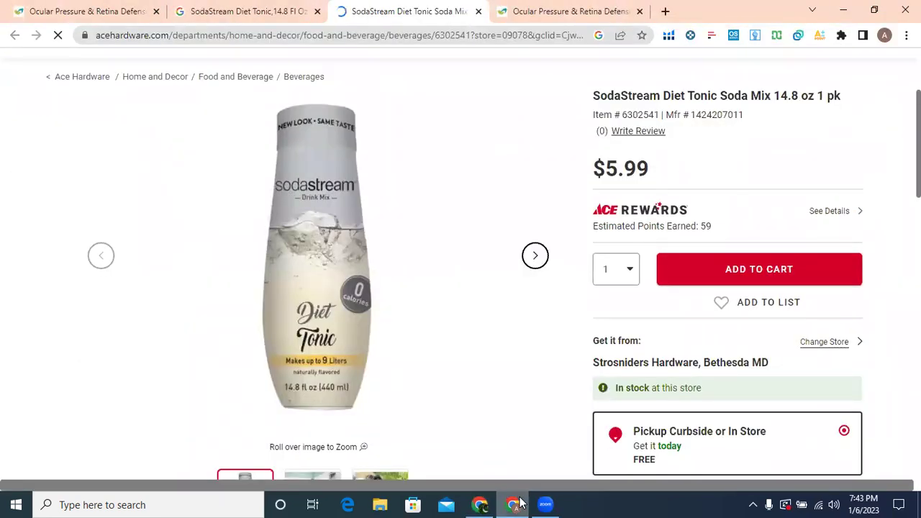